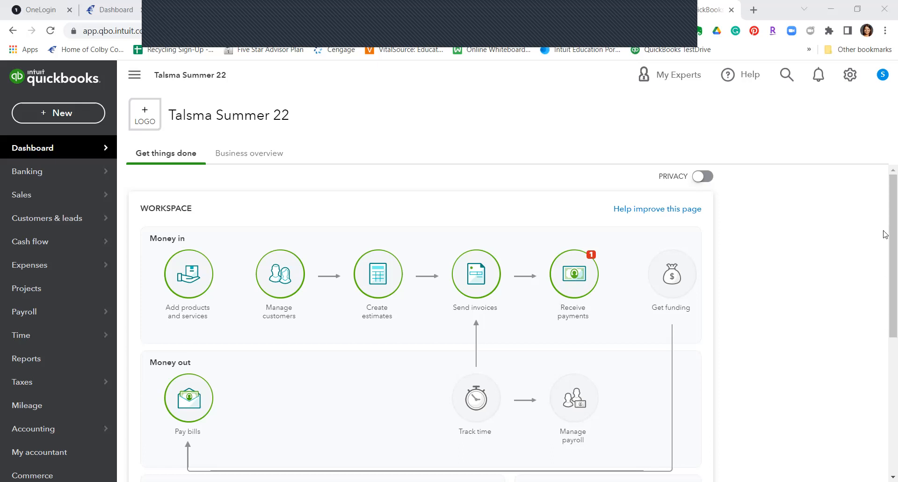
# Step: Open Account and settings and look over the Company tab for Talsma Summer 22
pyautogui.click(848, 80)
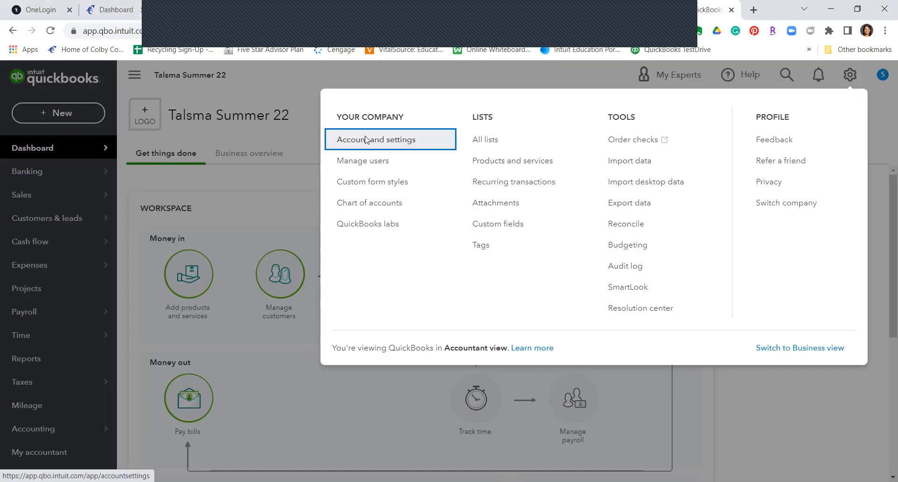
pyautogui.click(365, 139)
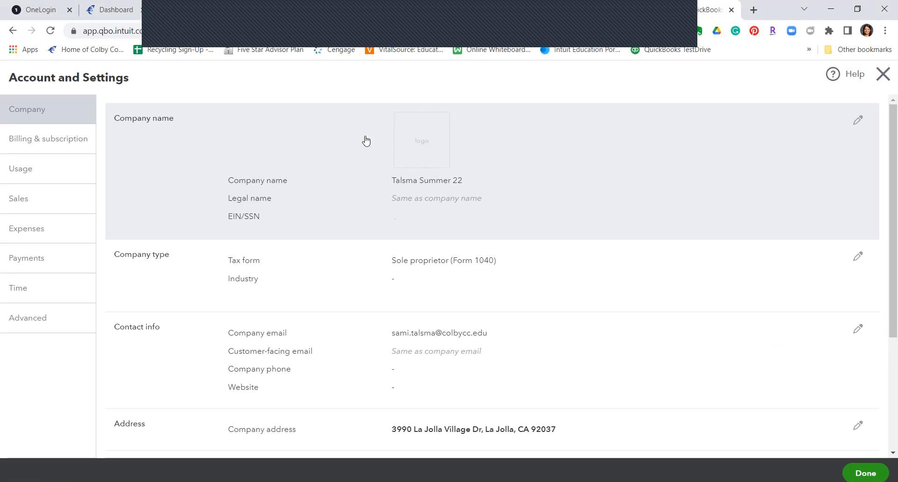
pyautogui.scroll(-1, 527, 310)
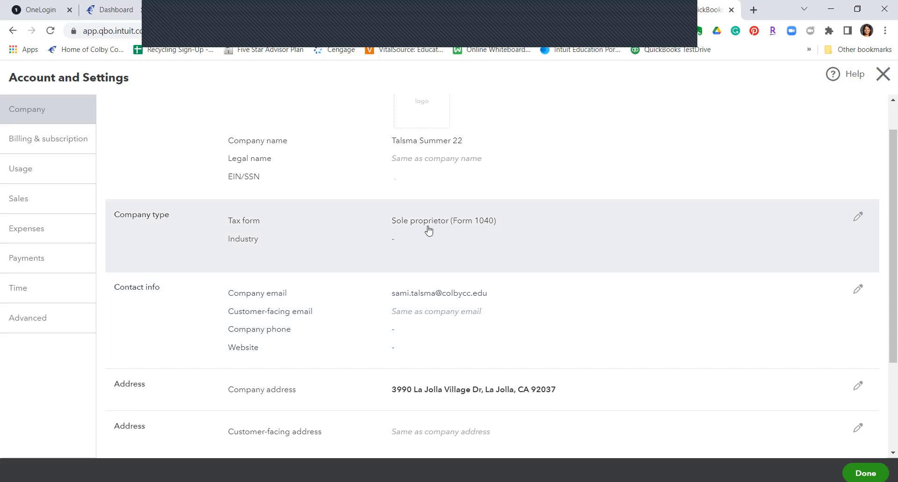
pyautogui.scroll(-3, 429, 229)
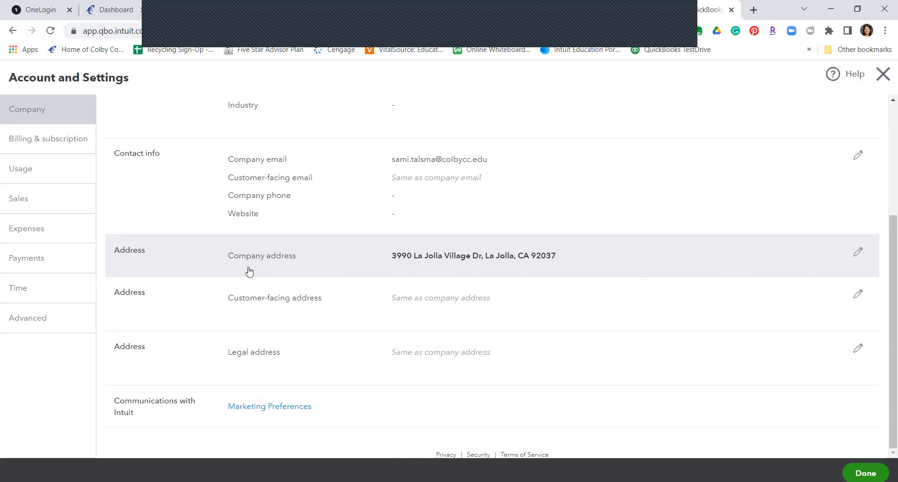
pyautogui.scroll(2, 249, 271)
pyautogui.scroll(2, 405, 275)
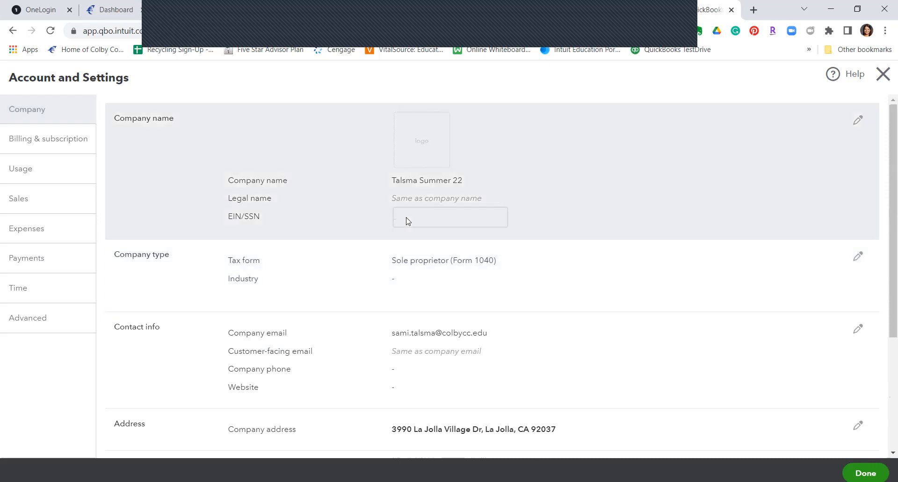
# Step: Set the company's tax ID type to SSN, enter the owner's Social Security number, and save
pyautogui.click(406, 221)
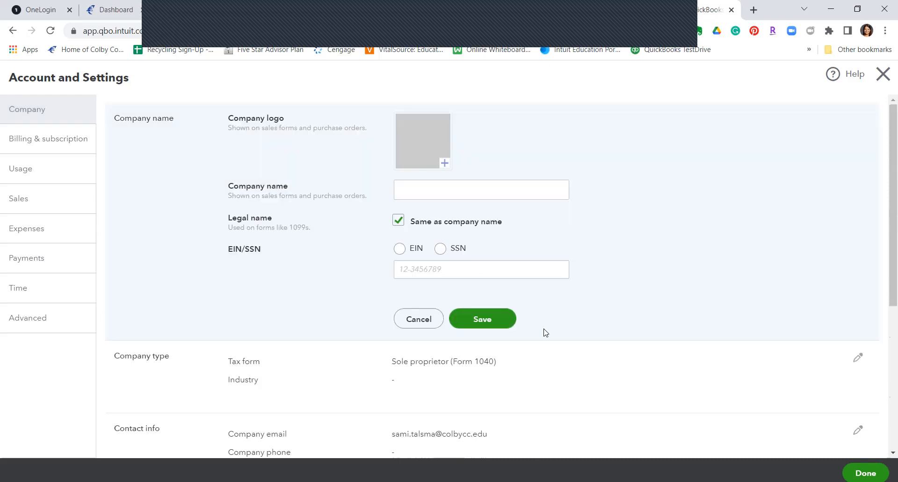
pyautogui.click(439, 253)
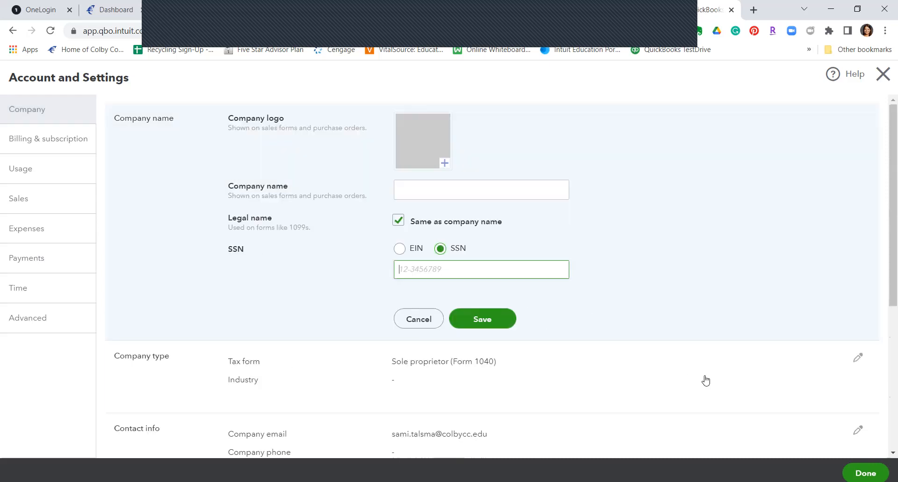
pyautogui.scroll(-2, 704, 378)
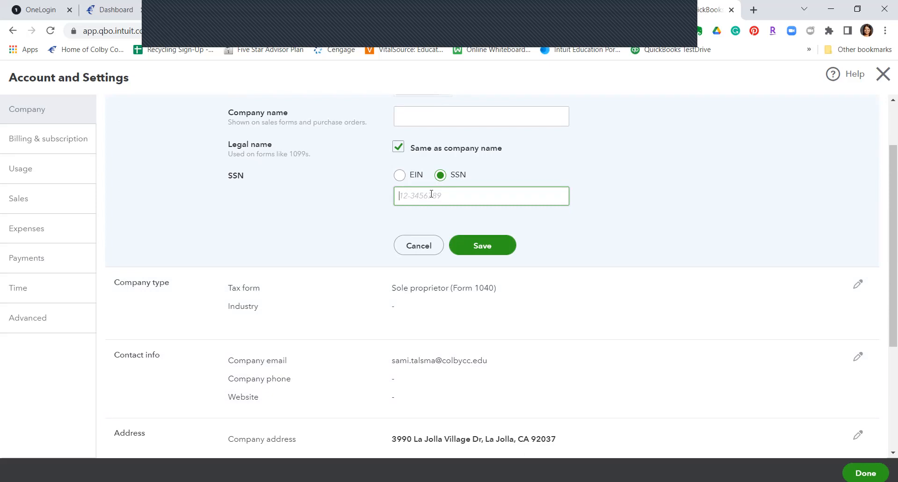
pyautogui.write('987-65-4321')
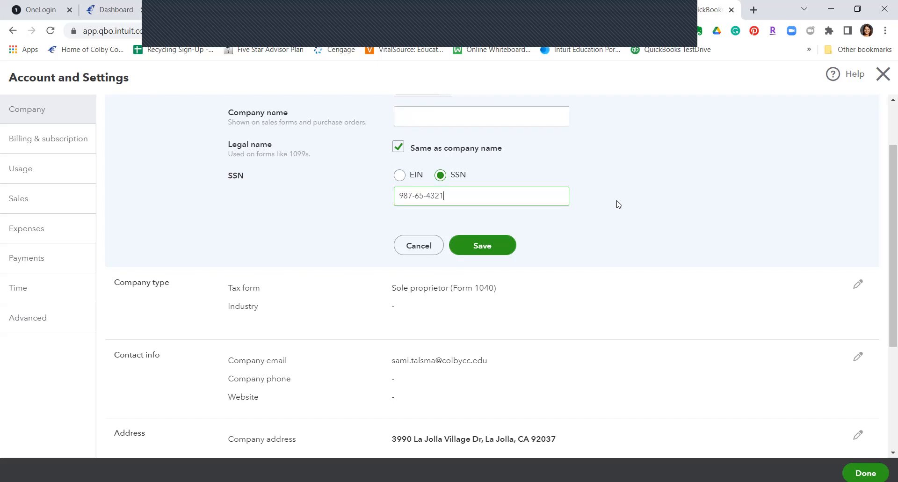
pyautogui.click(483, 245)
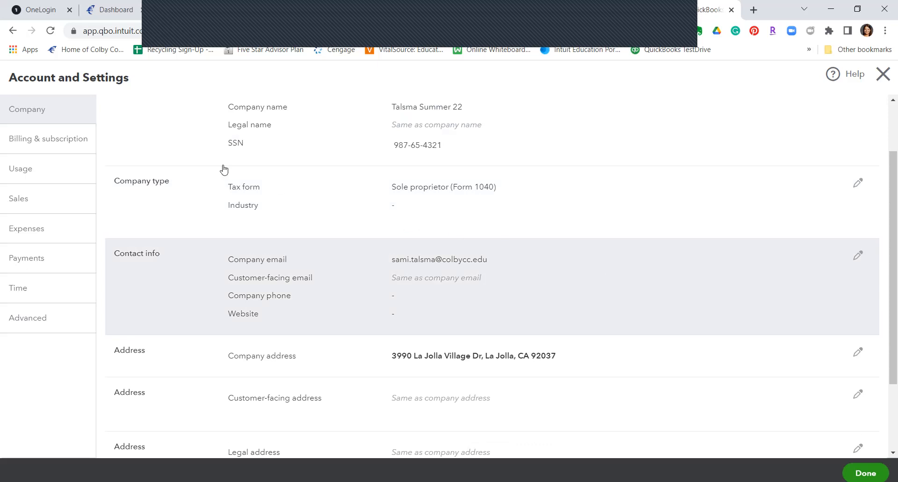
# Step: Go to Sales settings and save Products and services with its options unchanged
pyautogui.click(49, 200)
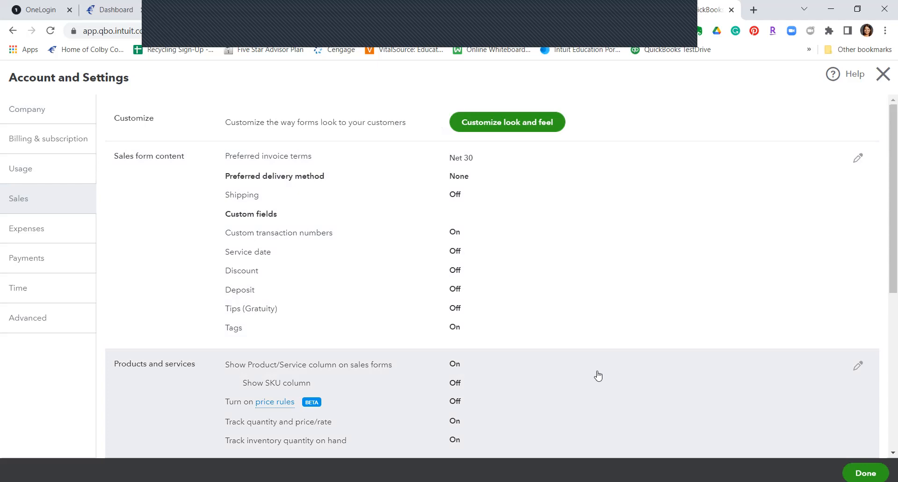
pyautogui.scroll(-2, 535, 303)
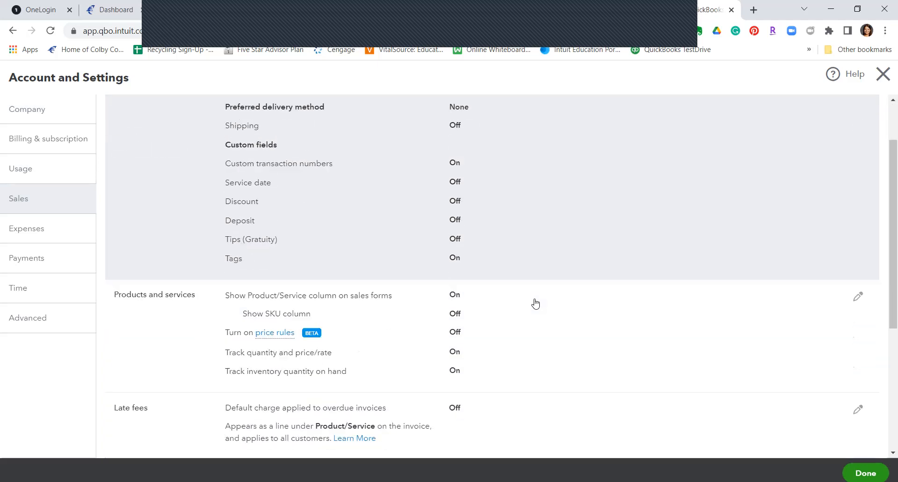
pyautogui.scroll(-1, 253, 336)
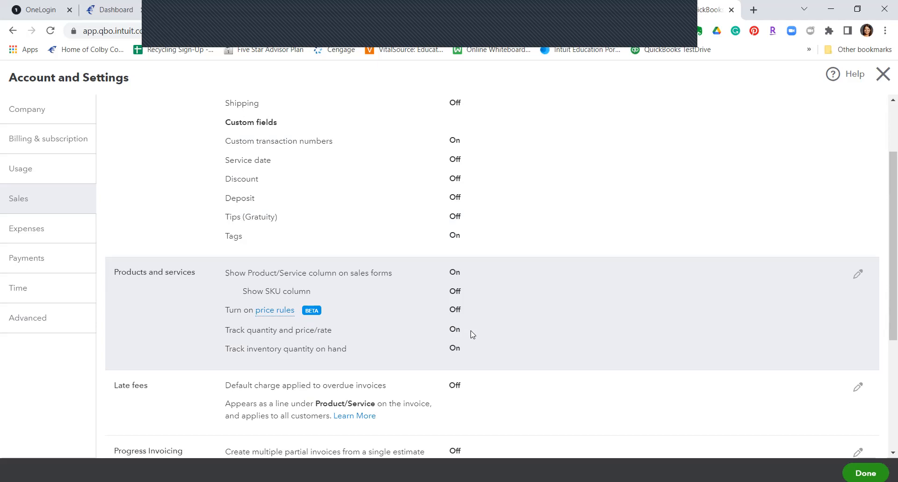
pyautogui.rightClick(471, 334)
pyautogui.click(498, 335)
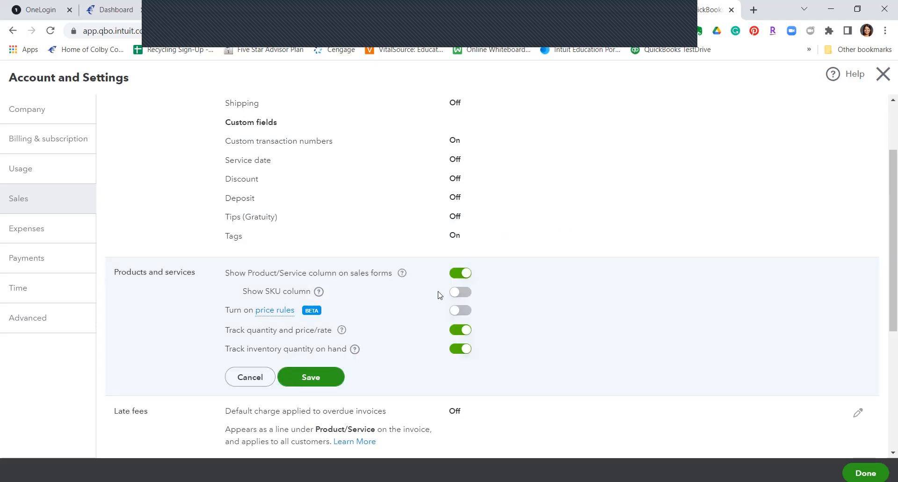
pyautogui.click(304, 374)
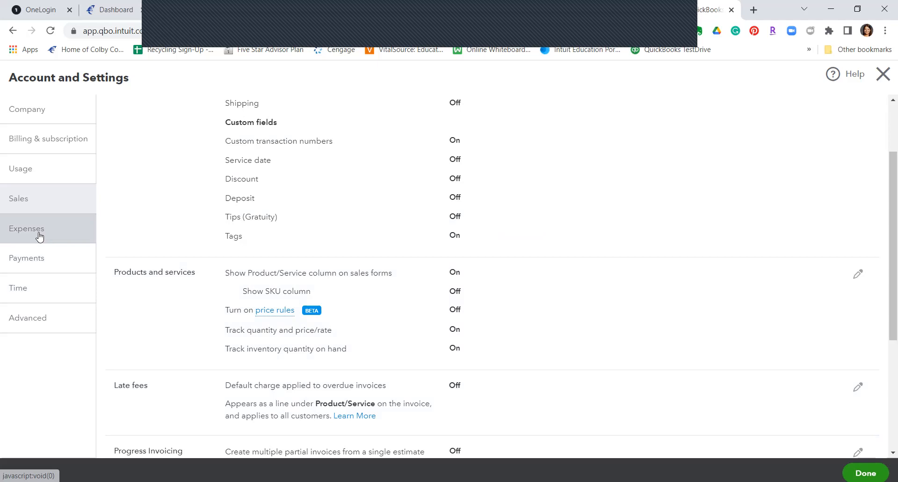
# Step: Turn on expense tracking by customer and billable expenses with sales tax, and set bill terms to Due on receipt
pyautogui.click(40, 237)
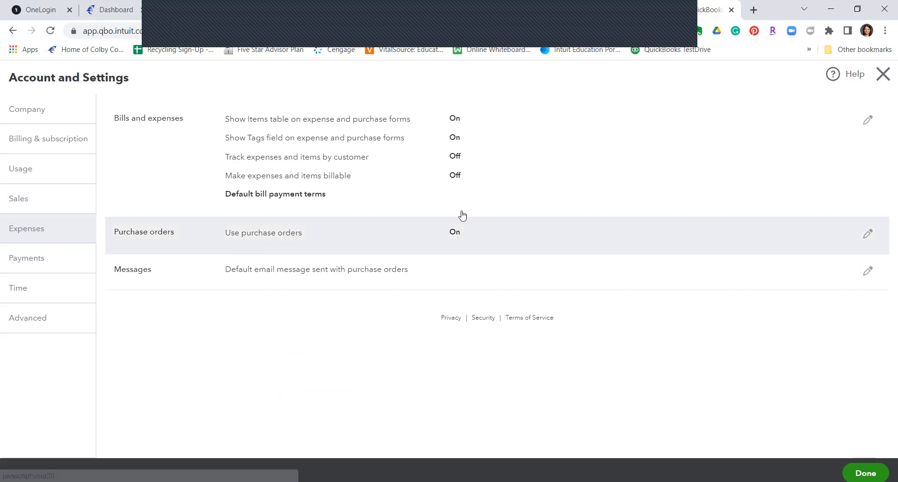
pyautogui.click(455, 163)
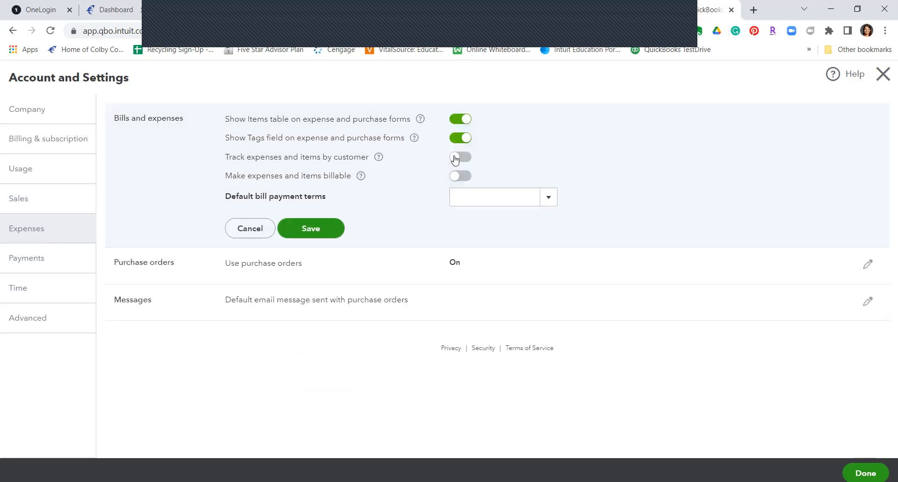
pyautogui.click(455, 160)
pyautogui.click(460, 176)
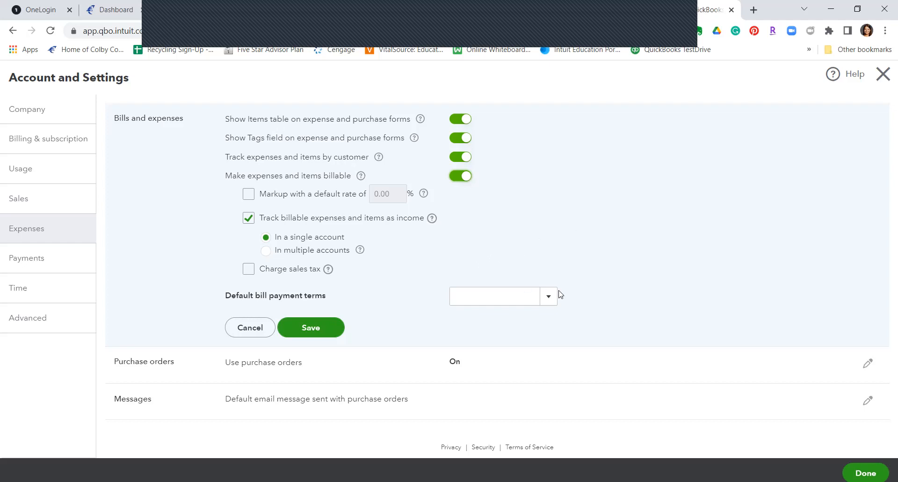
pyautogui.click(550, 303)
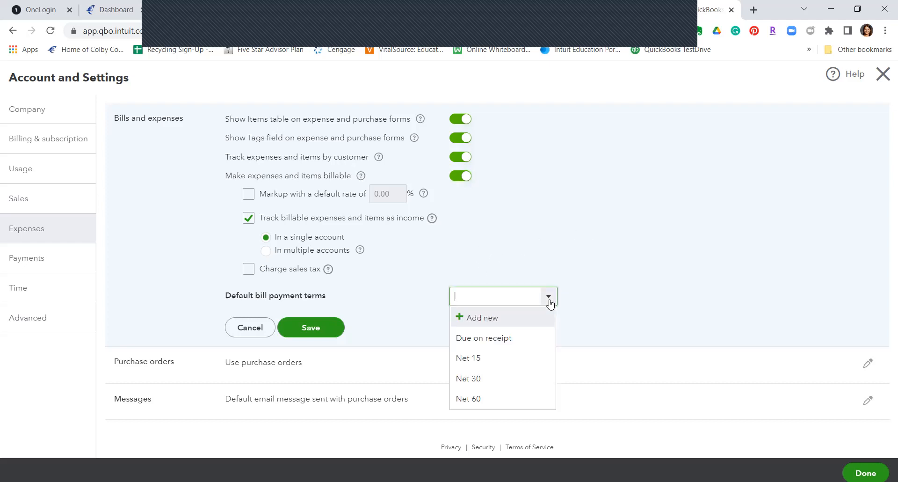
pyautogui.click(514, 338)
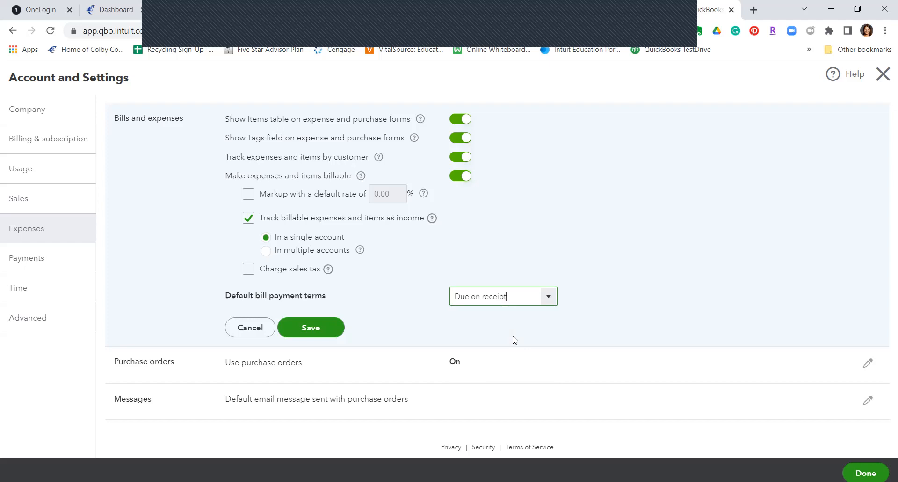
pyautogui.click(249, 270)
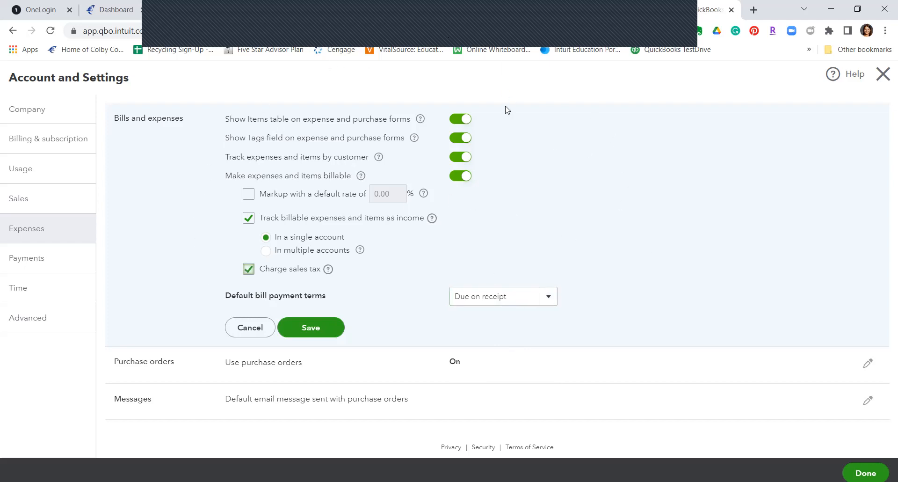
pyautogui.click(316, 325)
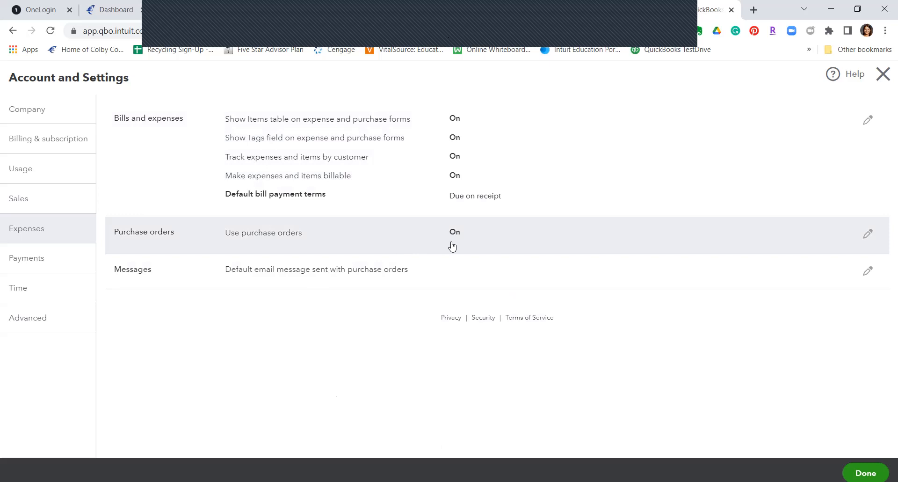
pyautogui.click(43, 318)
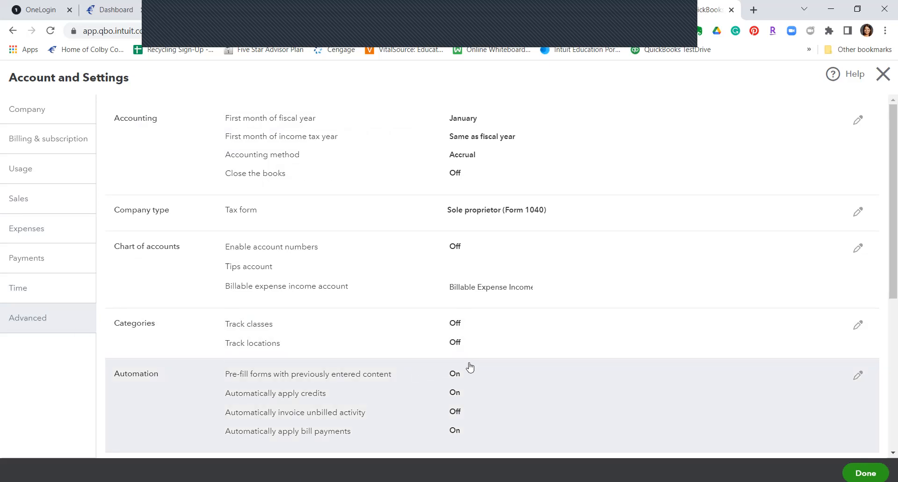
pyautogui.scroll(-5, 470, 367)
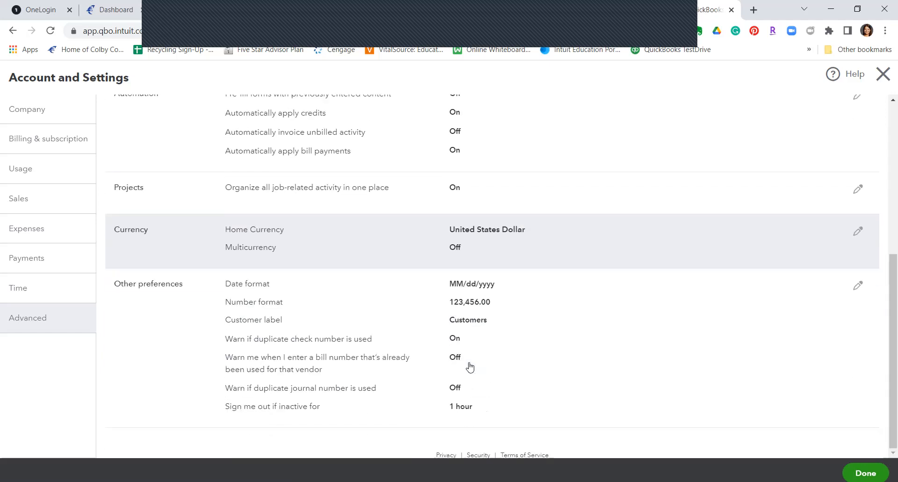
pyautogui.scroll(5, 470, 367)
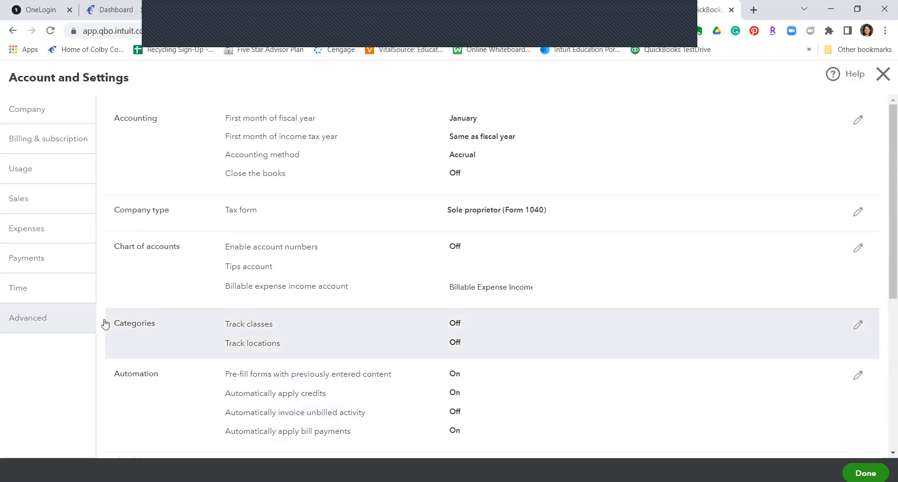
pyautogui.click(40, 283)
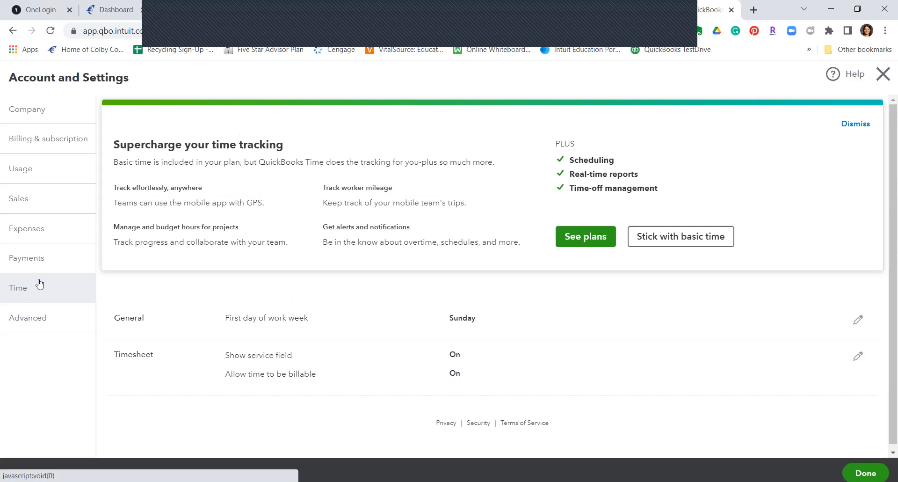
pyautogui.scroll(-1, 508, 405)
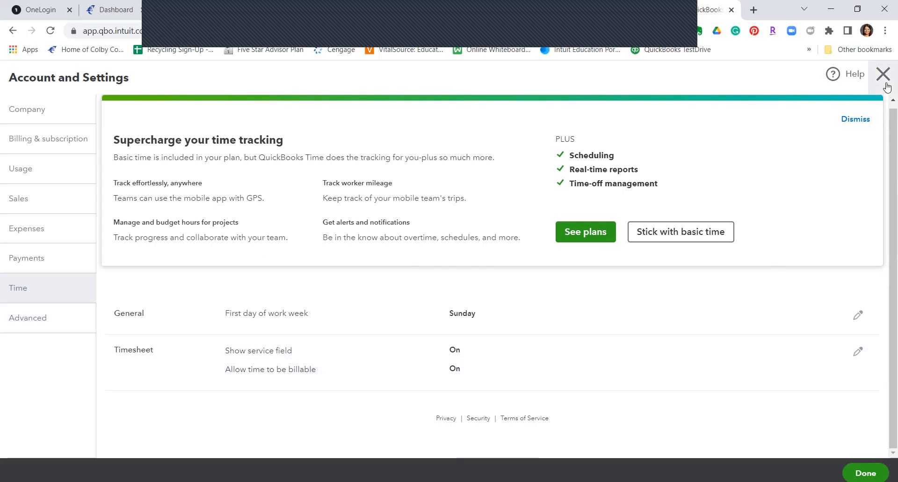
# Step: Close Account and Settings, go to Taxes, dismiss the error, and show the Sales tax tab
pyautogui.click(866, 474)
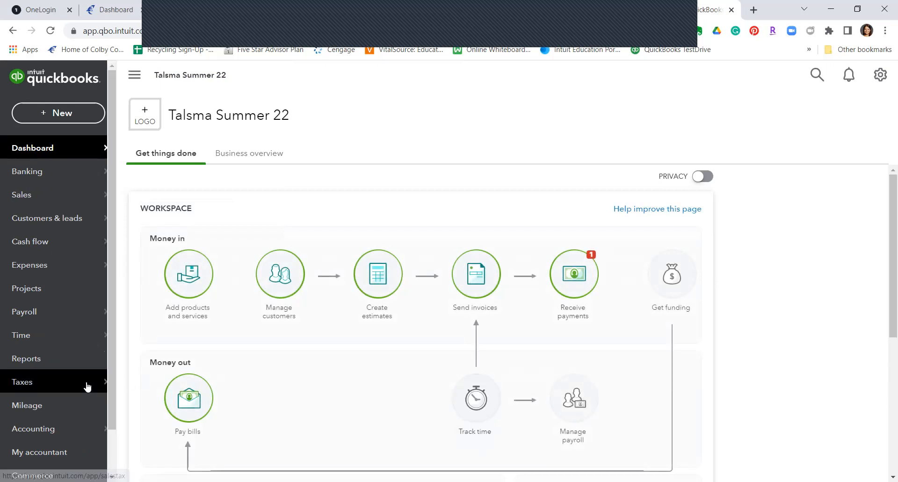
pyautogui.moveTo(87, 383)
pyautogui.click(145, 388)
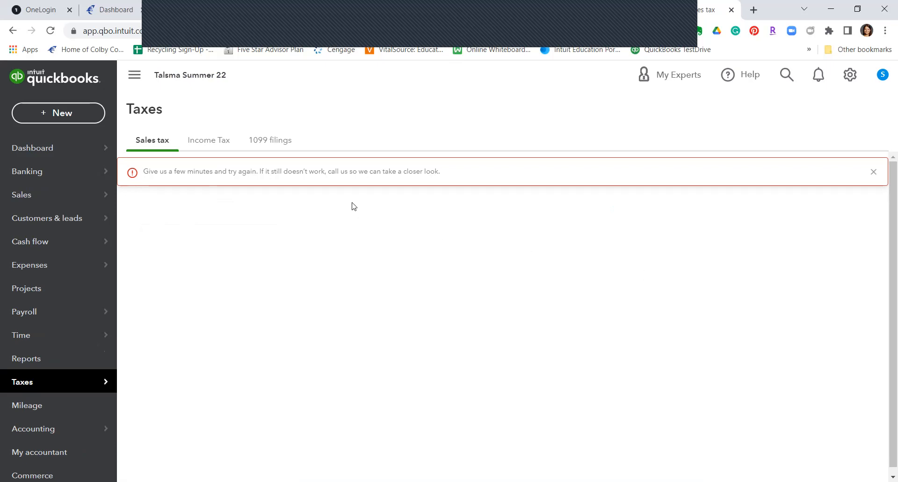
pyautogui.click(875, 172)
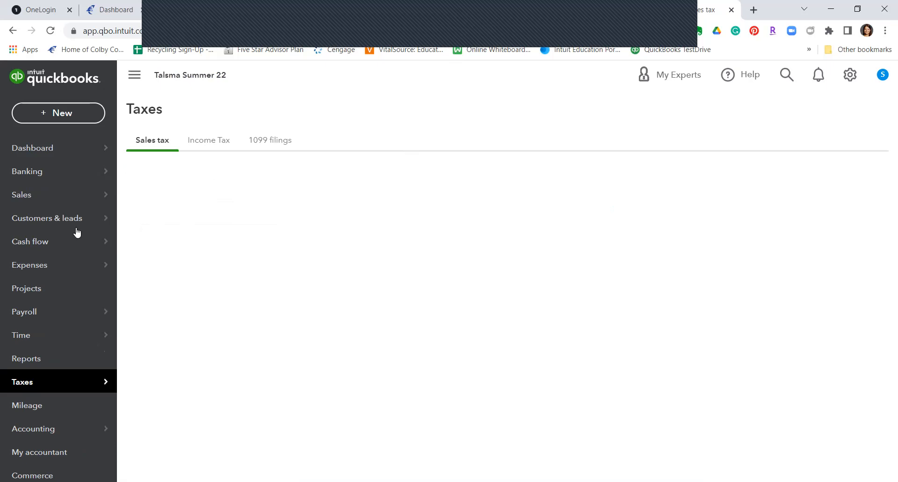
pyautogui.click(74, 68)
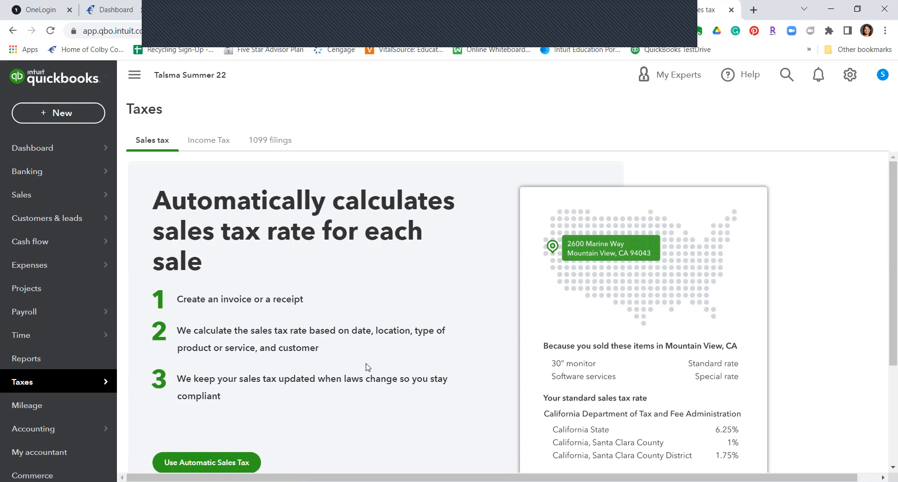
# Step: Turn on automatic sales tax with the business address, collecting no tax outside California
pyautogui.scroll(-2, 368, 366)
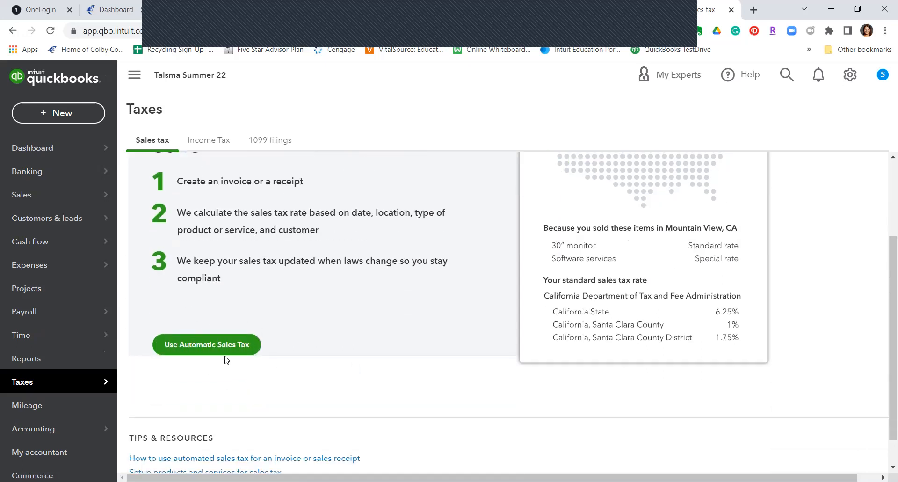
pyautogui.click(200, 352)
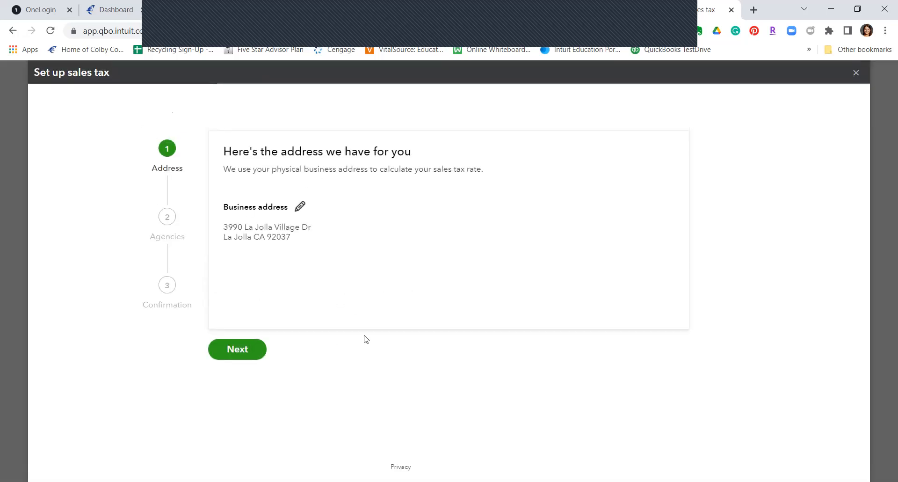
pyautogui.click(249, 358)
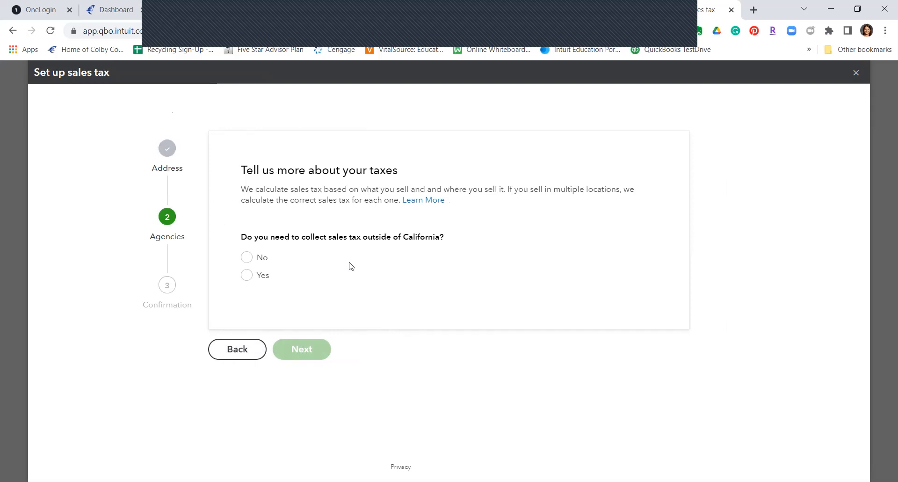
pyautogui.click(248, 257)
pyautogui.click(318, 422)
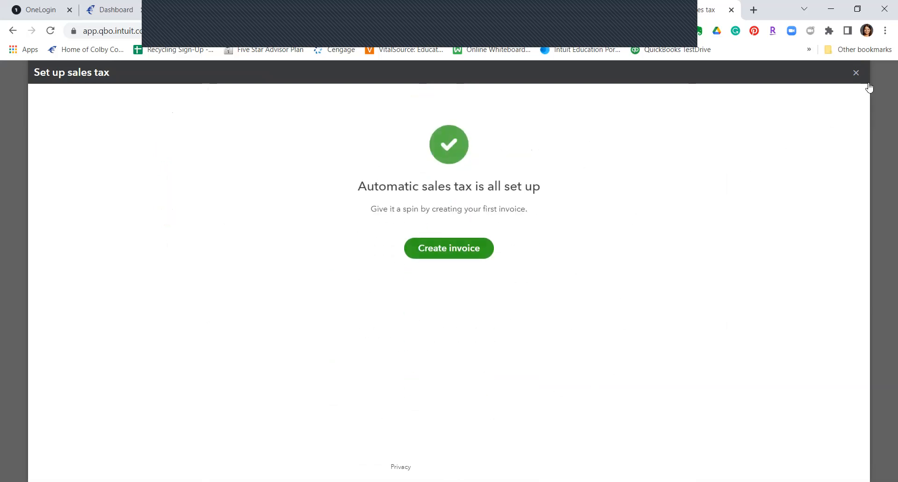
# Step: Set the California sales tax filing frequency to Quarterly
pyautogui.click(857, 73)
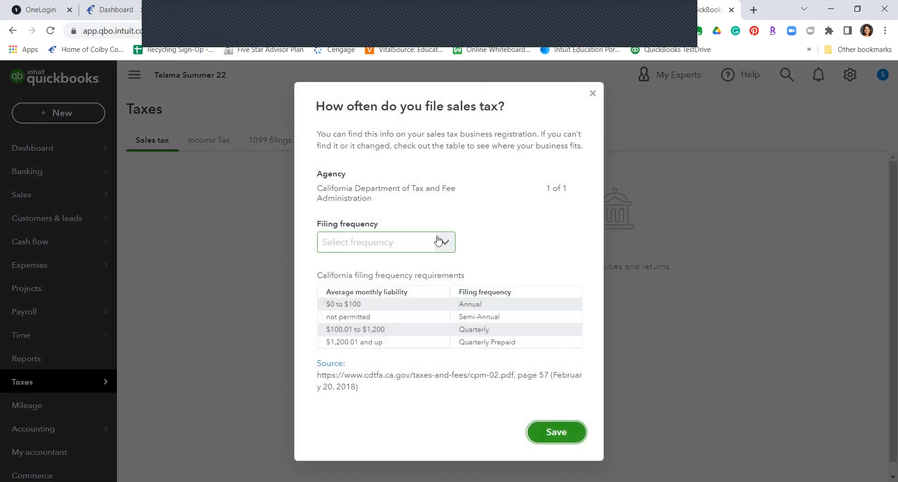
pyautogui.click(437, 241)
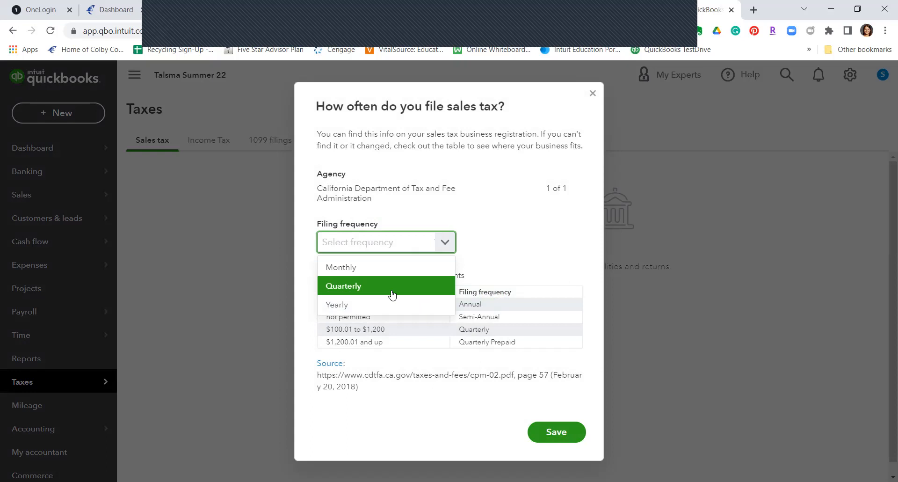
pyautogui.click(391, 287)
pyautogui.click(560, 428)
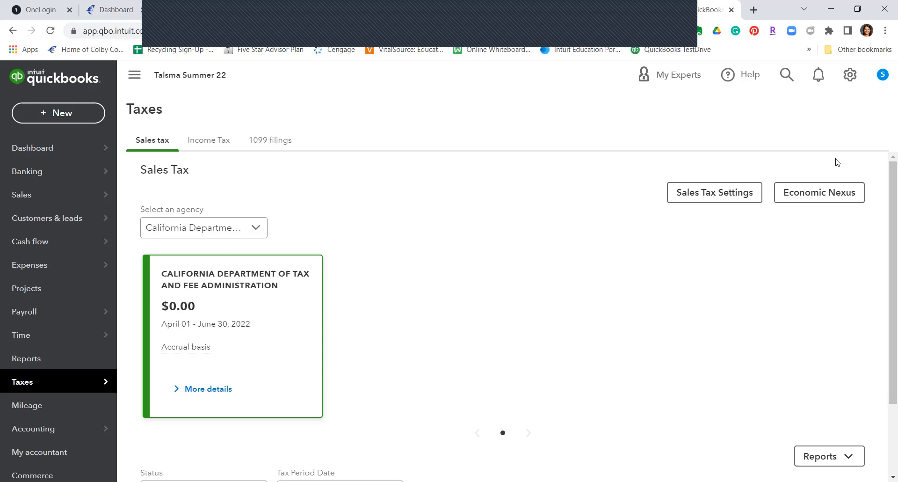
# Step: Open the full Chart of Accounts from the gear menu and scroll through the accounts
pyautogui.click(850, 74)
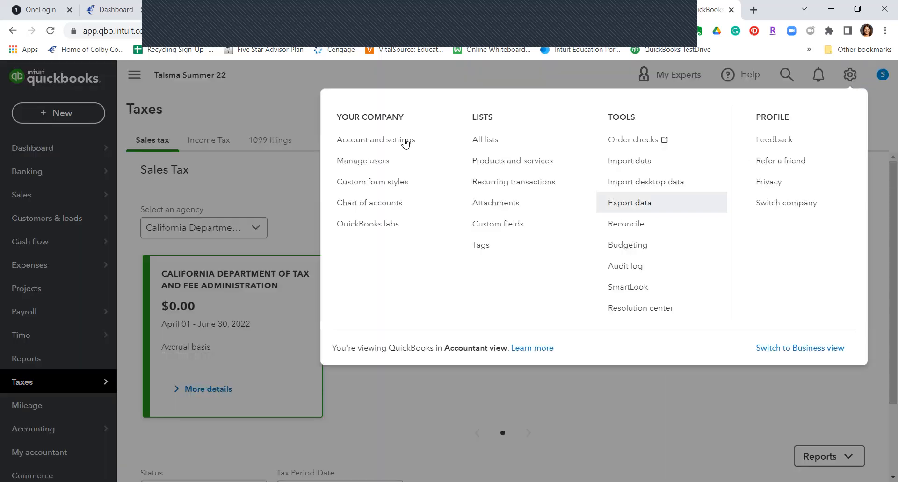
pyautogui.click(371, 204)
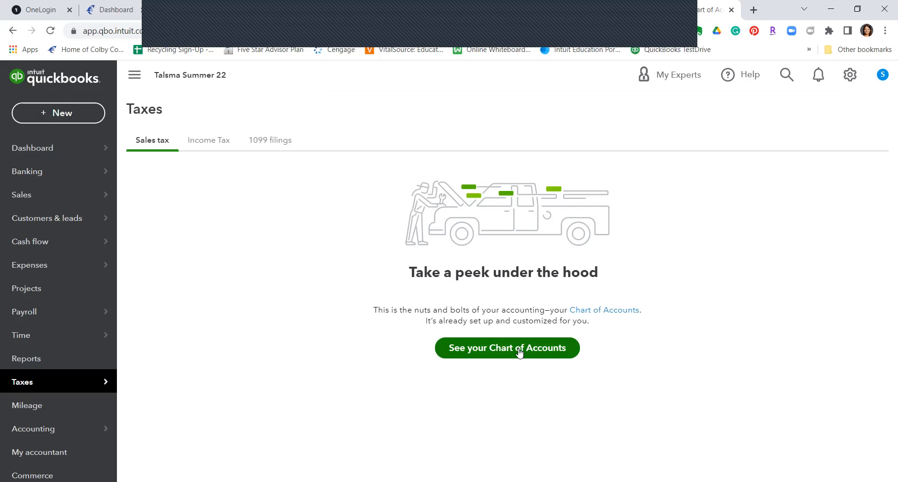
pyautogui.click(519, 353)
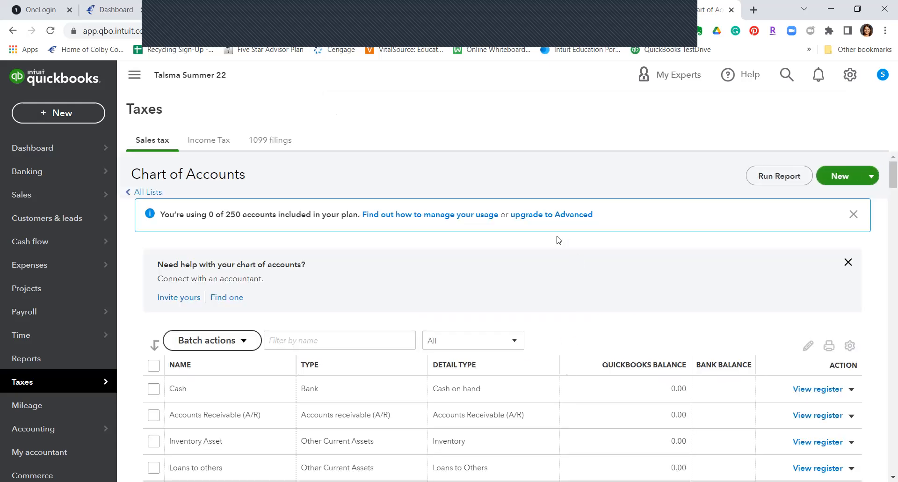
pyautogui.scroll(-2, 697, 275)
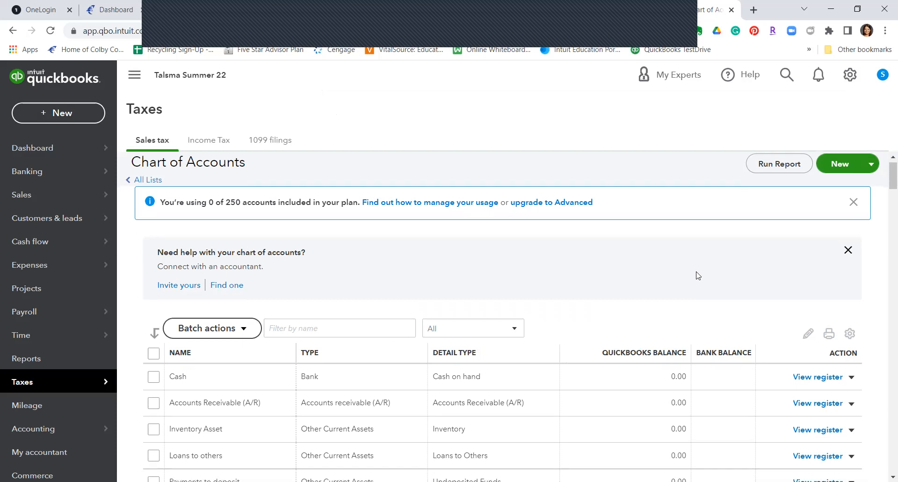
pyautogui.scroll(-4, 697, 275)
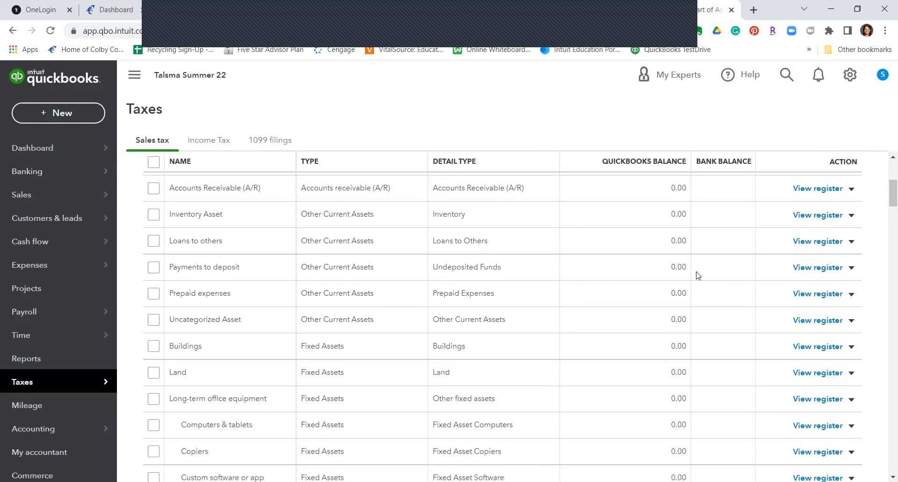
pyautogui.scroll(-3, 697, 274)
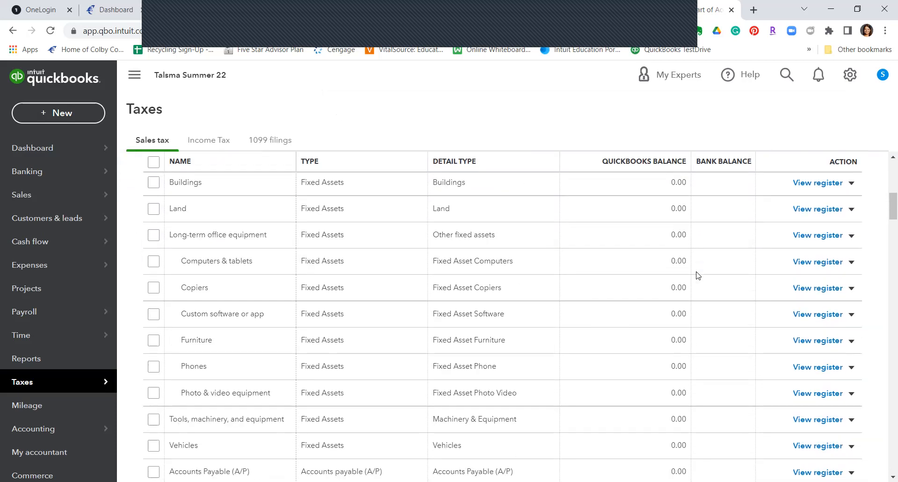
pyautogui.scroll(7, 697, 275)
pyautogui.scroll(2, 698, 275)
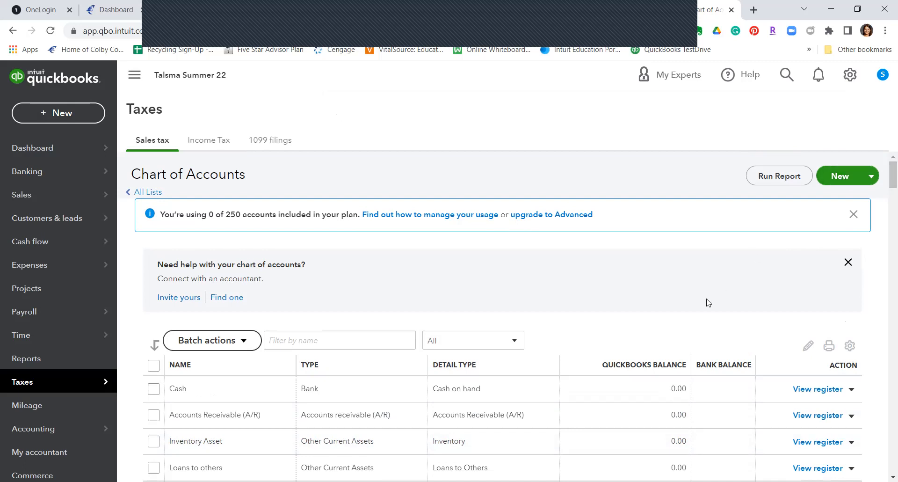
pyautogui.scroll(-1, 708, 302)
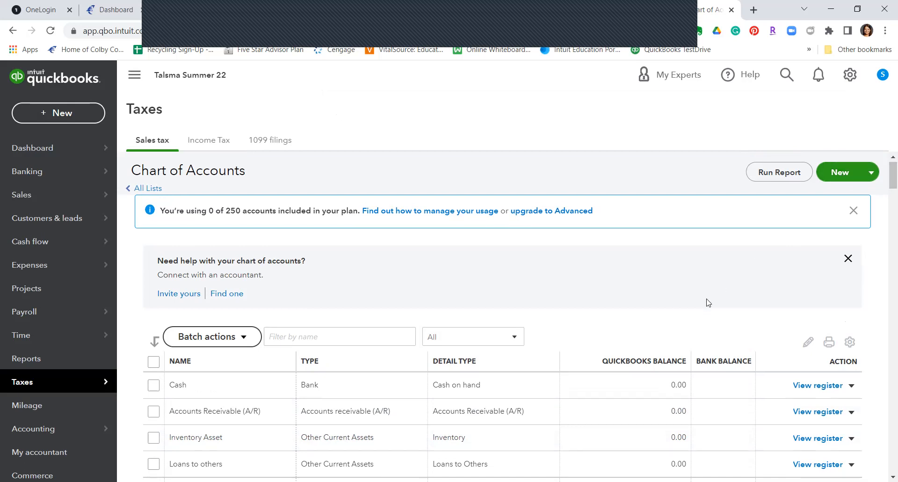
pyautogui.scroll(-1, 708, 302)
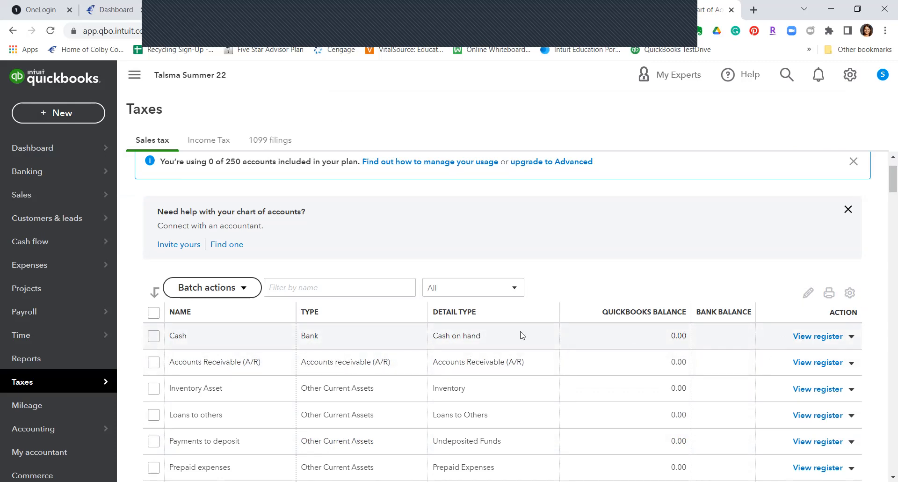
# Step: Edit the Cash account: tax form section Checking, name 'Checking', and empty description
pyautogui.click(851, 337)
pyautogui.click(791, 371)
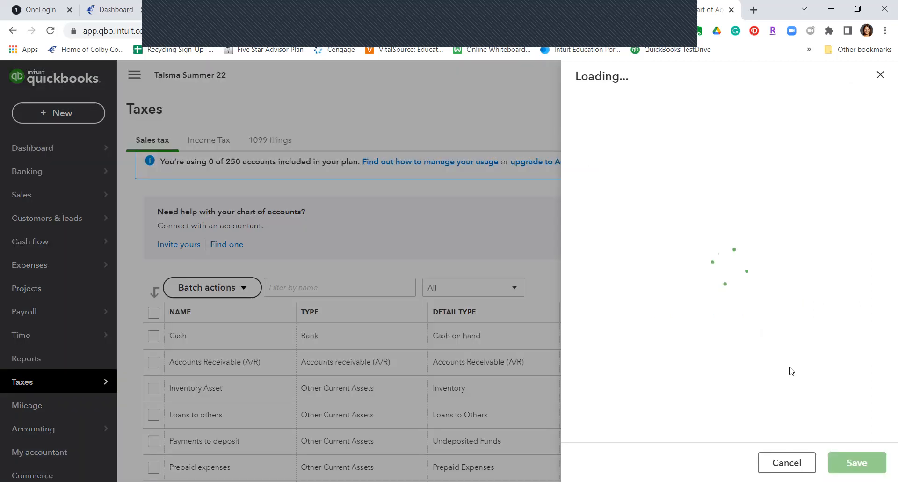
pyautogui.scroll(-2, 714, 264)
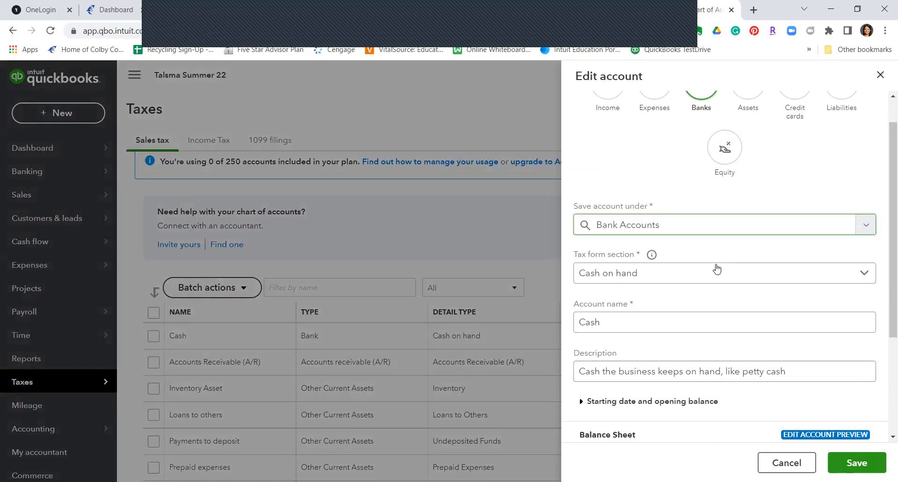
pyautogui.scroll(-1, 720, 253)
pyautogui.click(828, 194)
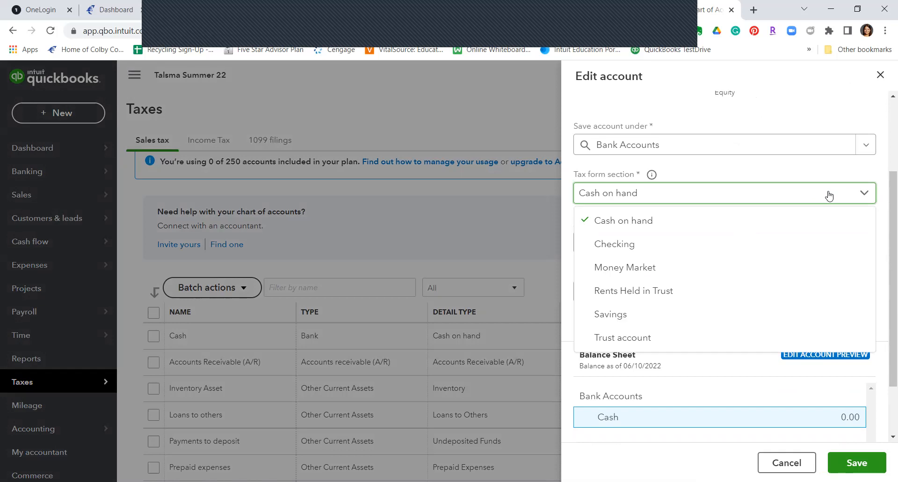
pyautogui.click(744, 244)
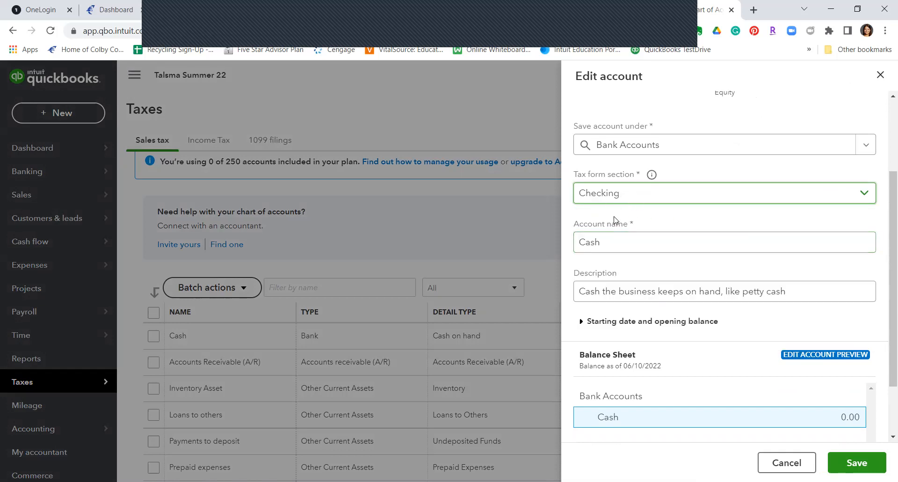
pyautogui.moveTo(605, 242); pyautogui.dragTo(554, 242)
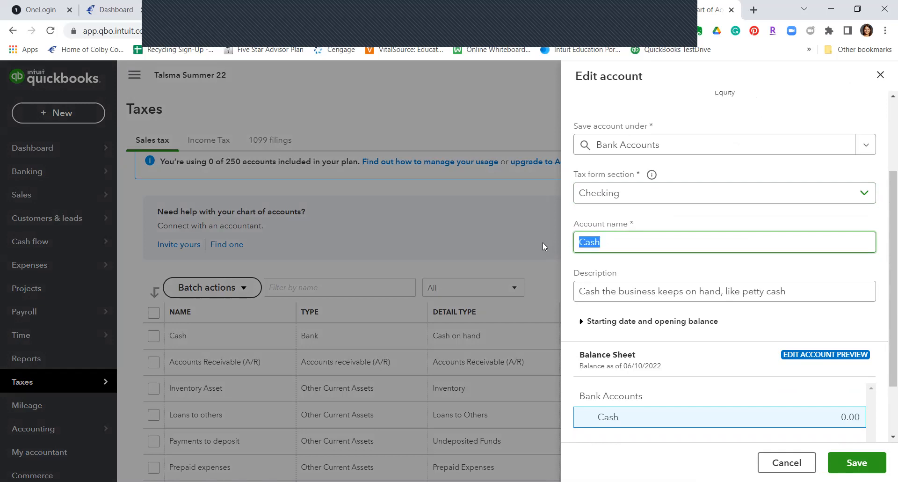
pyautogui.write('Chekc')
pyautogui.press('BackSpace')
pyautogui.press('BackSpace')
pyautogui.write('cking')
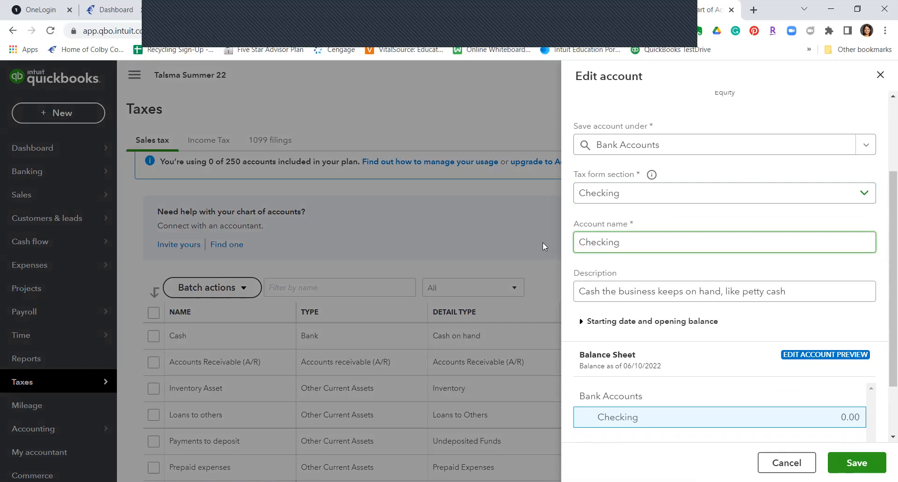
pyautogui.moveTo(804, 290); pyautogui.dragTo(476, 326)
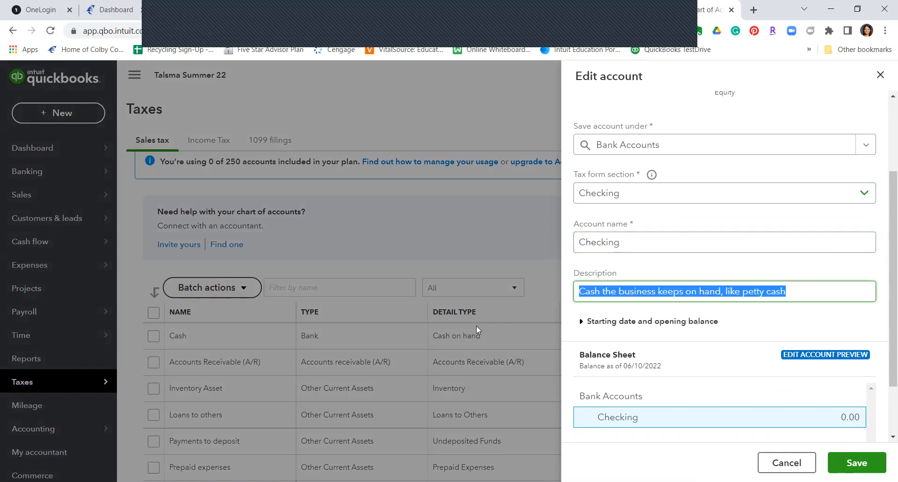
pyautogui.press('BackSpace')
# Step: Give Checking a 12000 opening balance as of 5/31/2022, then save and confirm the change
pyautogui.click(595, 321)
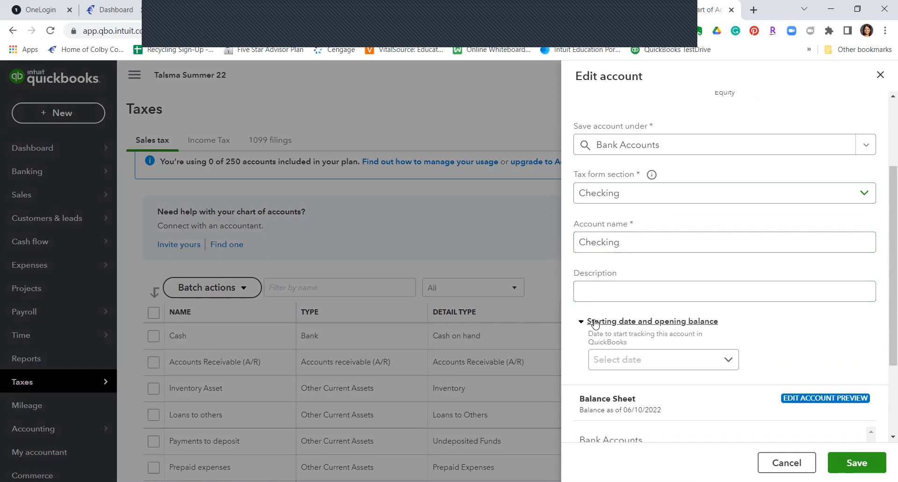
pyautogui.scroll(-1, 716, 341)
pyautogui.click(730, 320)
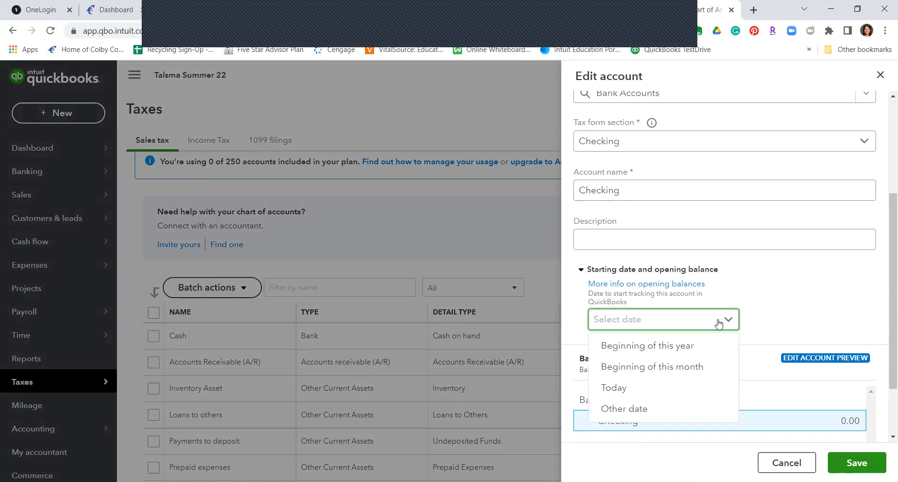
pyautogui.click(687, 408)
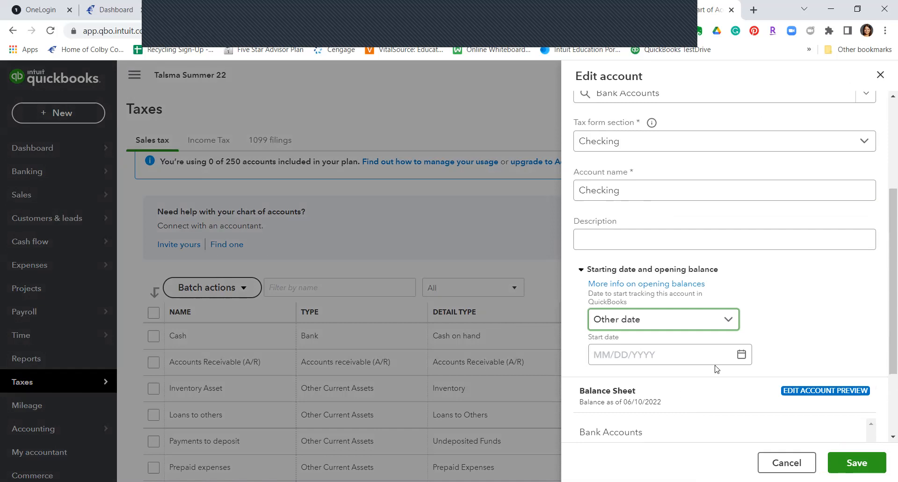
pyautogui.click(723, 355)
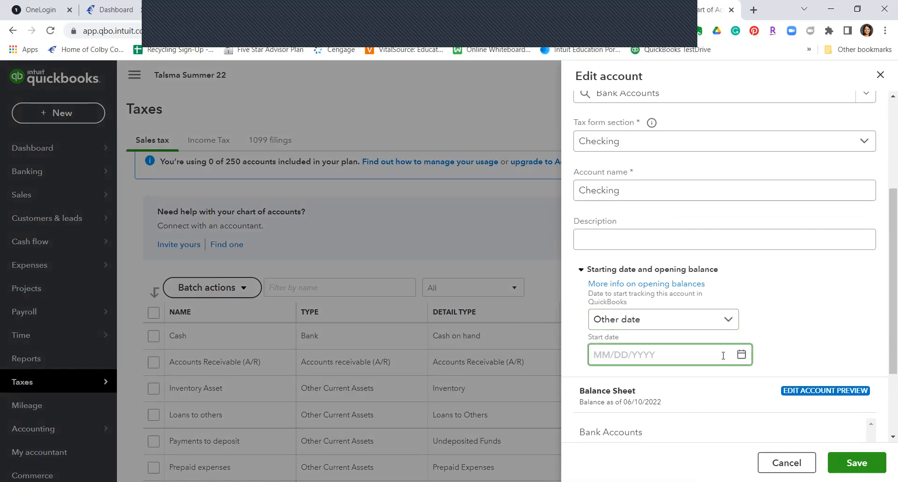
pyautogui.write('5/')
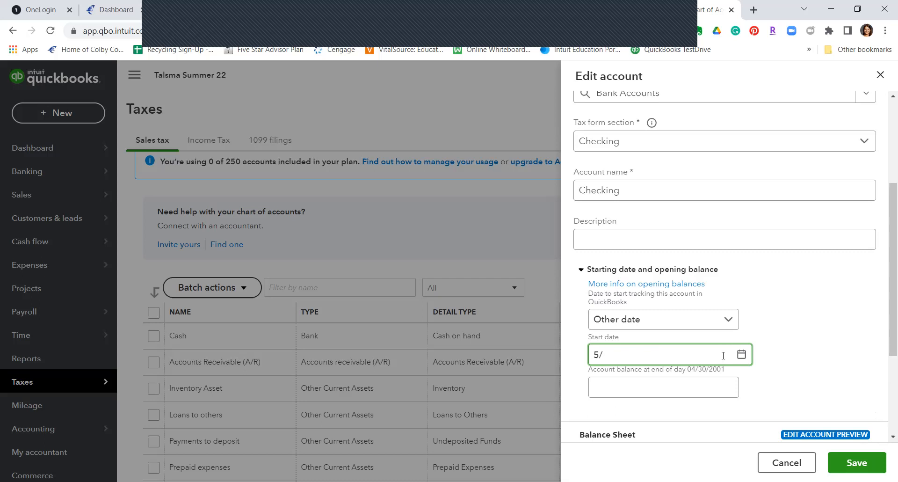
pyautogui.write('31/2022')
pyautogui.click(705, 390)
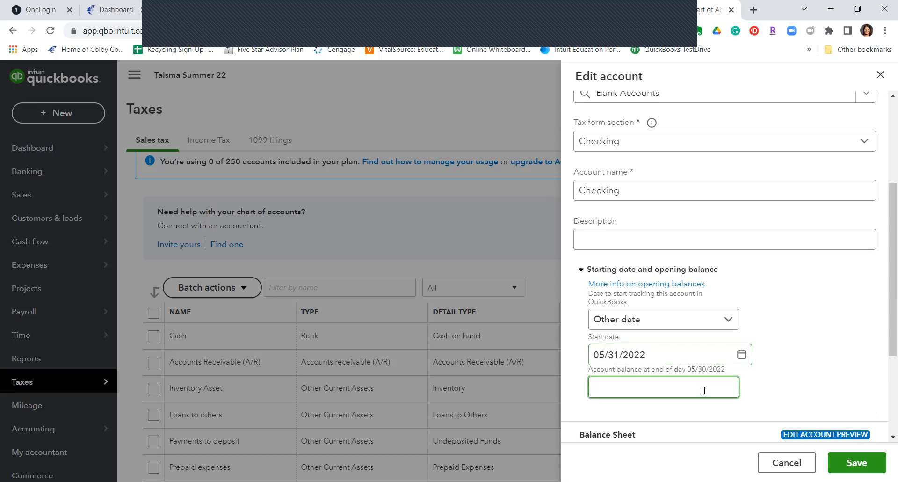
pyautogui.write('12000')
pyautogui.click(803, 369)
pyautogui.scroll(-3, 803, 369)
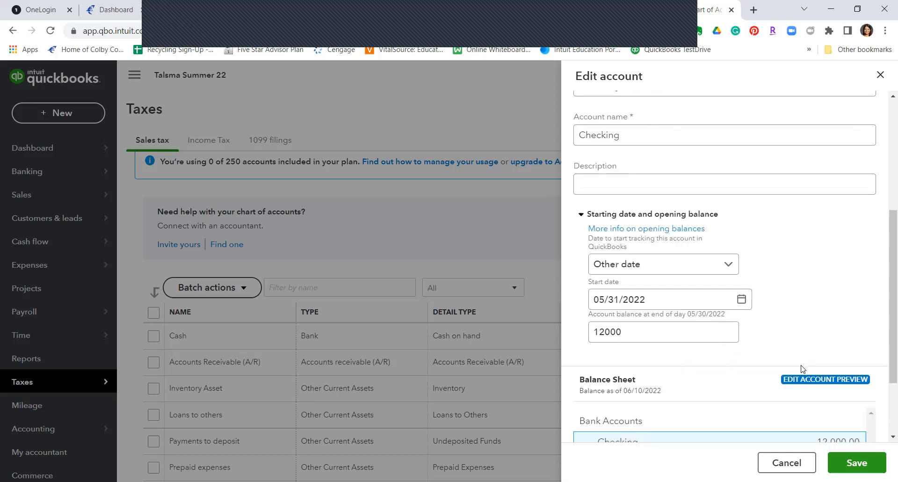
pyautogui.click(837, 459)
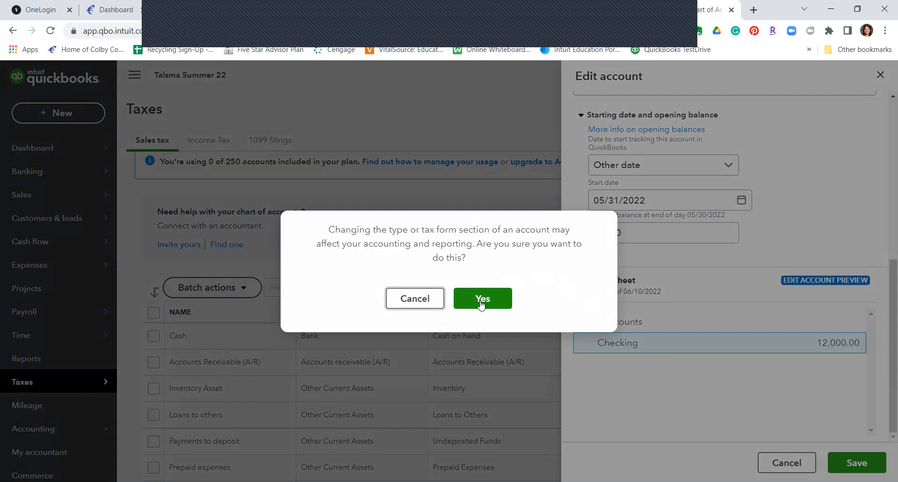
pyautogui.click(480, 299)
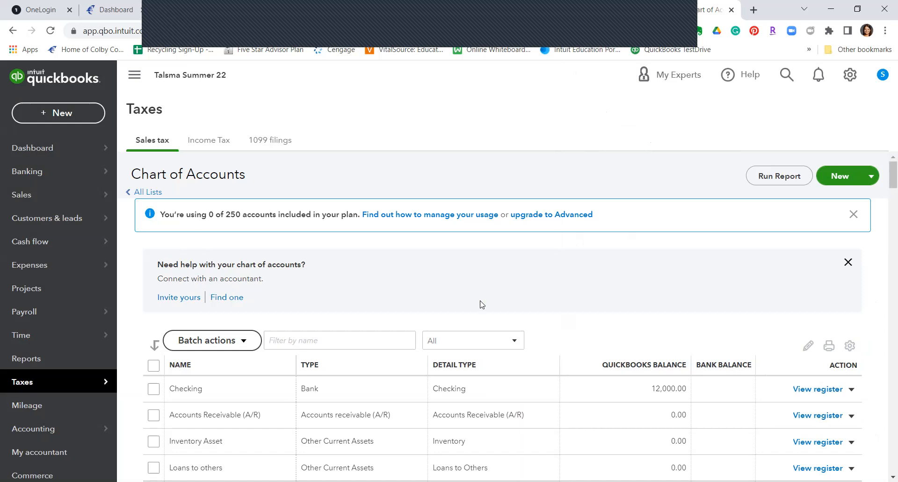
pyautogui.click(841, 174)
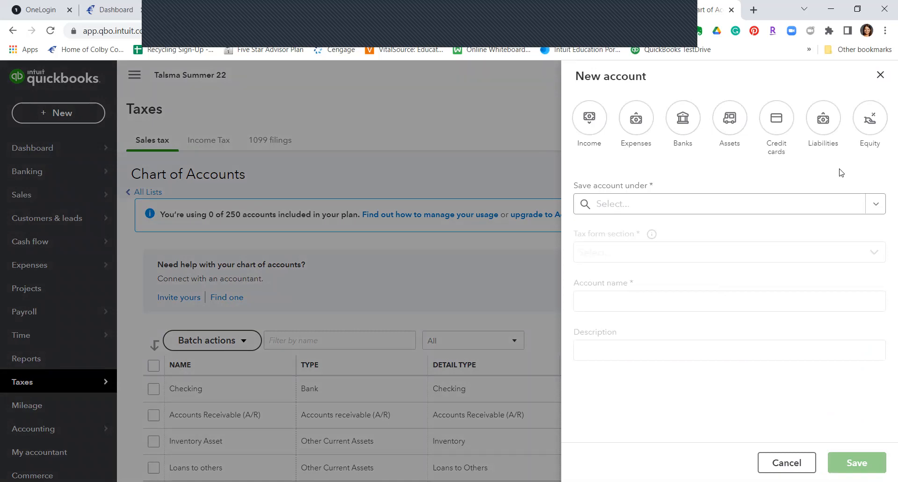
pyautogui.click(880, 76)
pyautogui.scroll(-9, 596, 321)
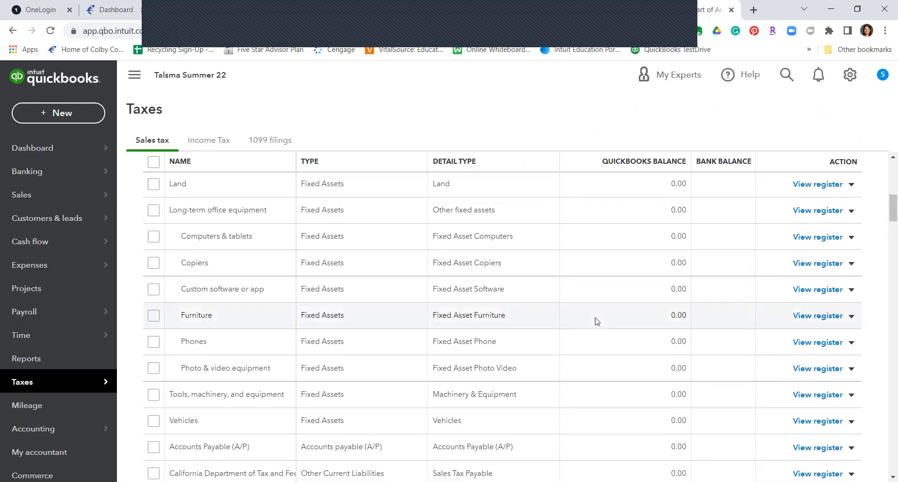
pyautogui.scroll(-2, 596, 320)
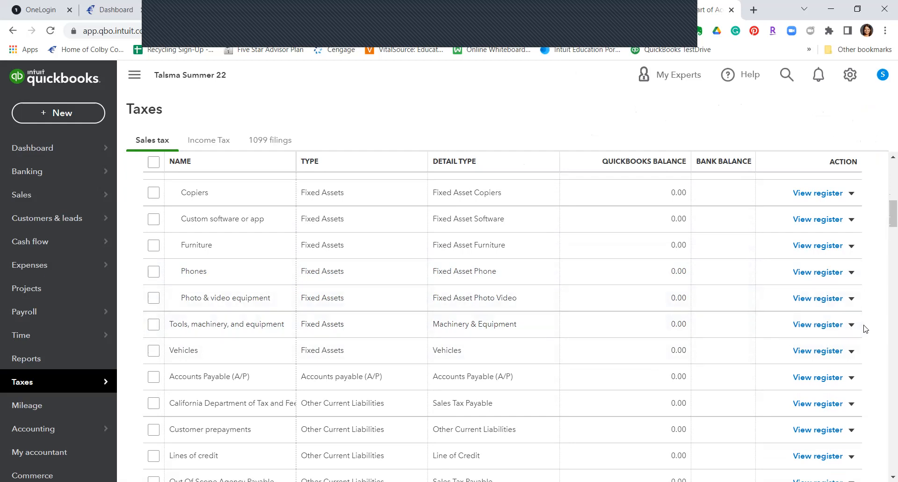
pyautogui.click(851, 324)
# Step: Edit the 'Tools, machinery, and equipment' account name to 'Machinery & Equipment' and save
pyautogui.click(730, 342)
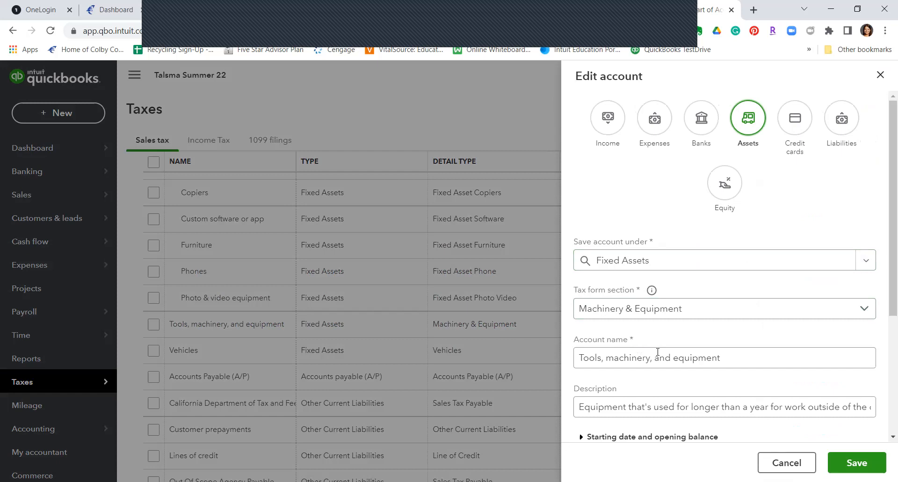
pyautogui.moveTo(615, 358); pyautogui.dragTo(513, 358)
pyautogui.write('M')
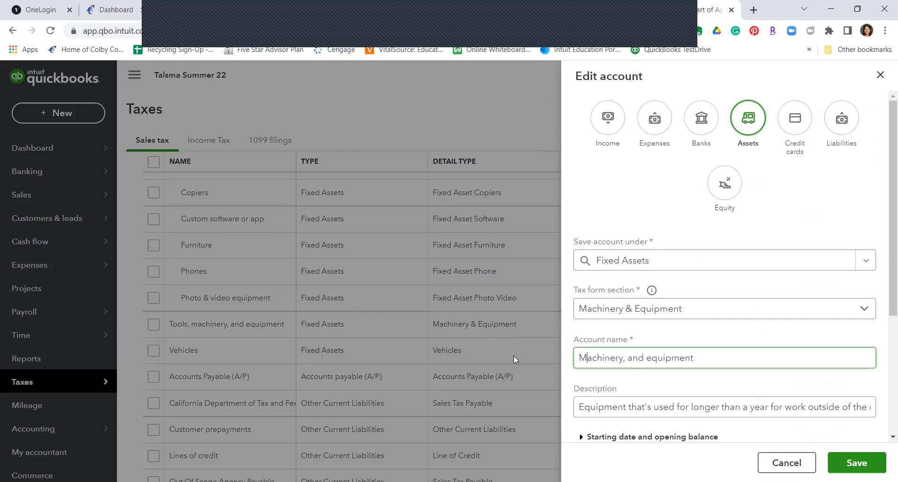
pyautogui.click(645, 358)
pyautogui.press('BackSpace')
pyautogui.press('BackSpace')
pyautogui.press('BackSpace')
pyautogui.press('BackSpace')
pyautogui.press('BackSpace')
pyautogui.press('BackSpace')
pyautogui.press('BackSpace')
pyautogui.write('& E')
pyautogui.click(802, 405)
pyautogui.scroll(-3, 802, 405)
pyautogui.click(853, 461)
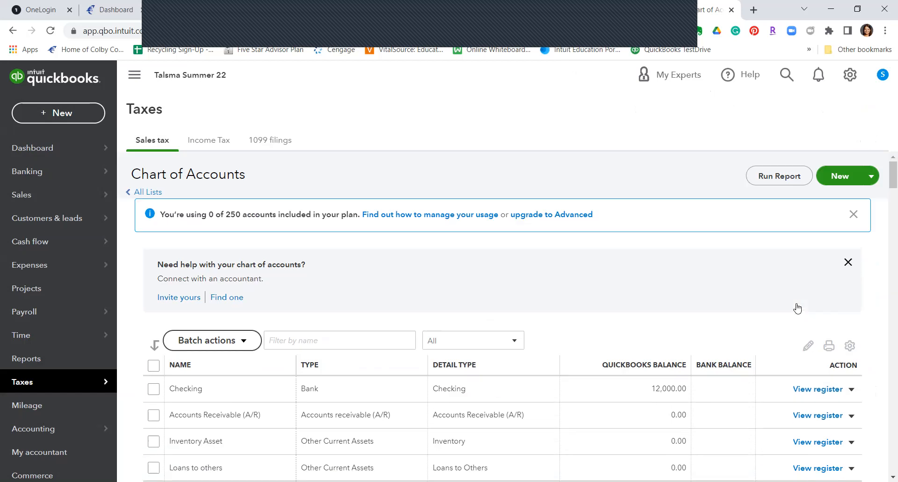
# Step: Create an asset account 'Machinery & Equipment, Original Cost' under Machinery & Equipment
pyautogui.click(840, 181)
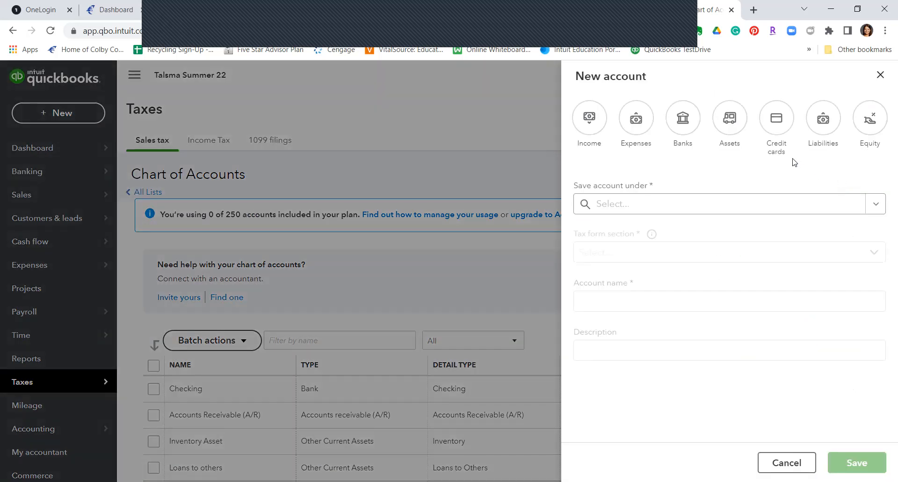
pyautogui.click(731, 130)
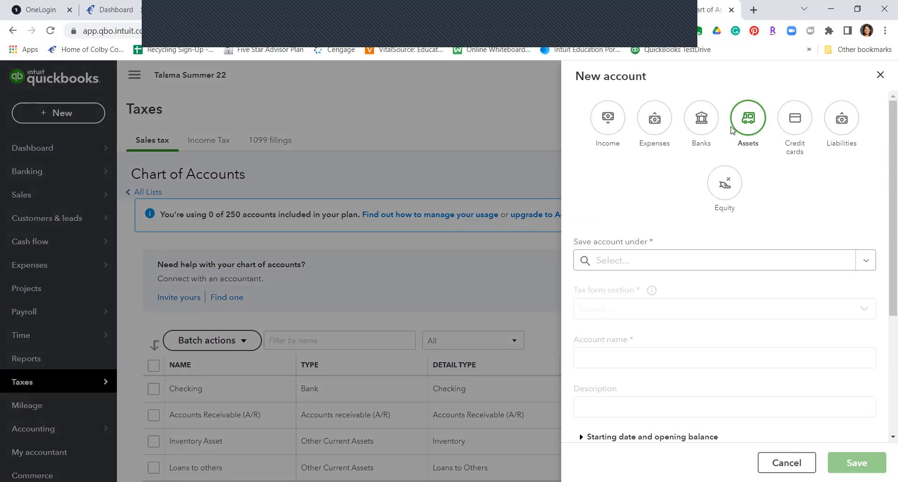
pyautogui.click(864, 261)
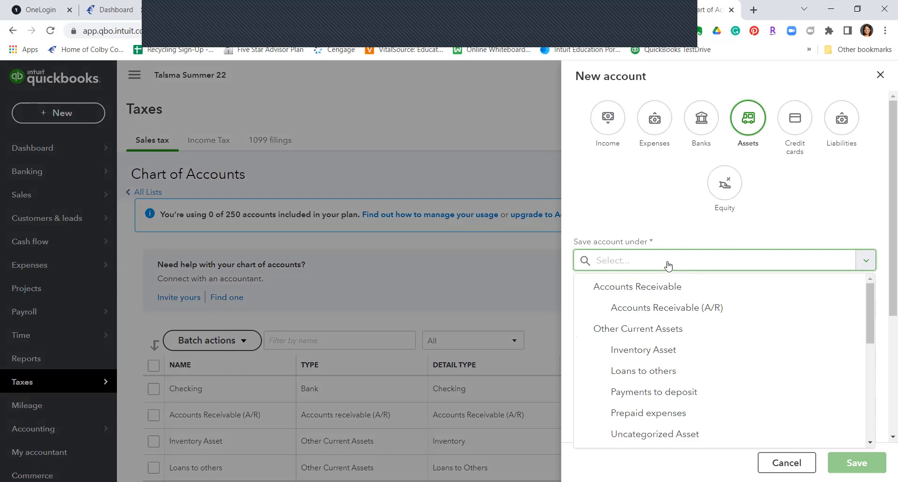
pyautogui.write('Mac')
pyautogui.click(687, 308)
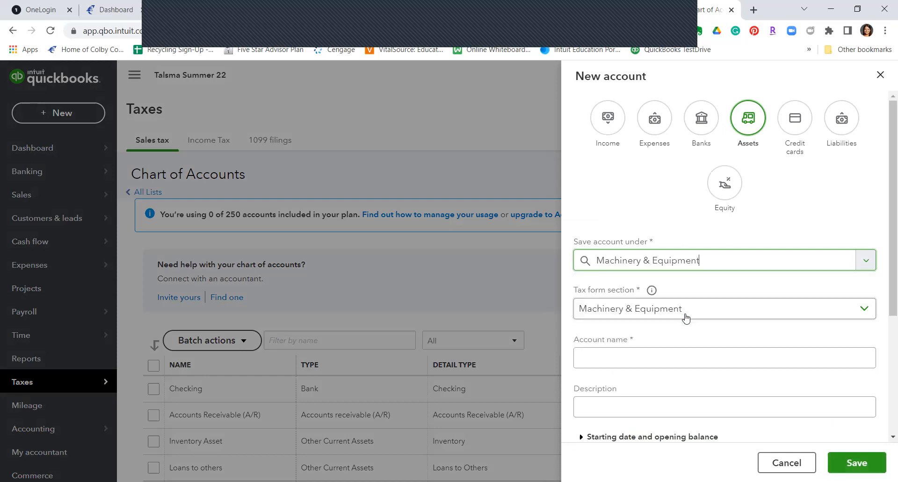
pyautogui.scroll(-1, 743, 348)
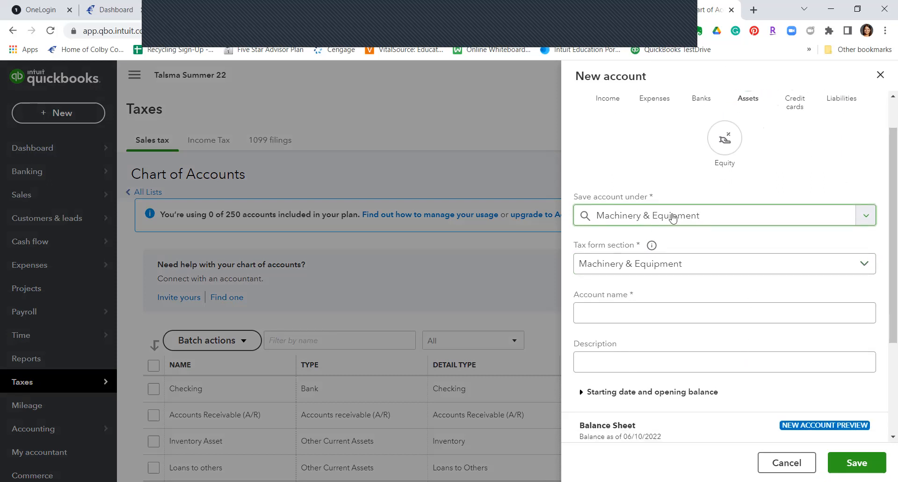
pyautogui.scroll(-1, 650, 216)
pyautogui.click(640, 261)
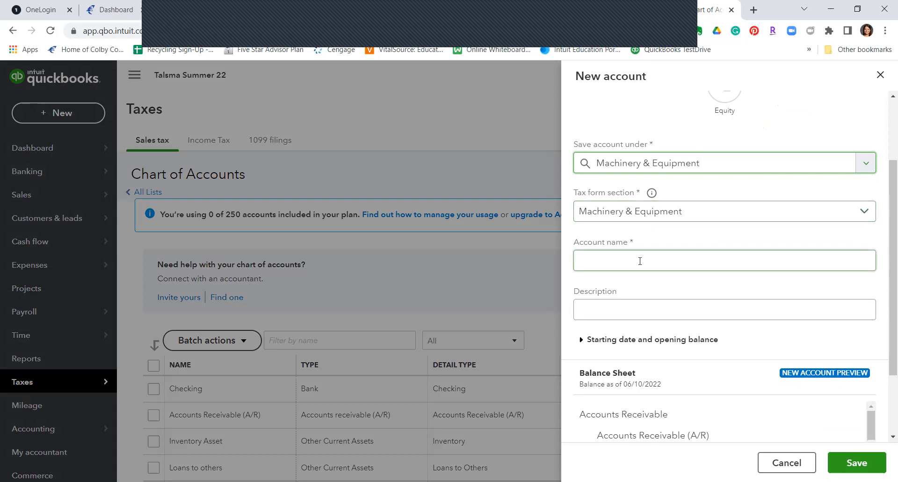
pyautogui.write('Machi')
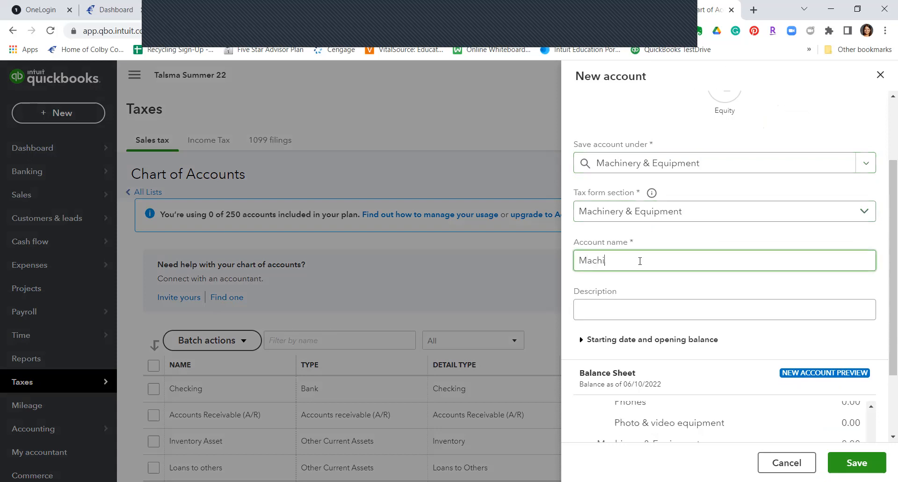
pyautogui.write('nery & Equipment, Original')
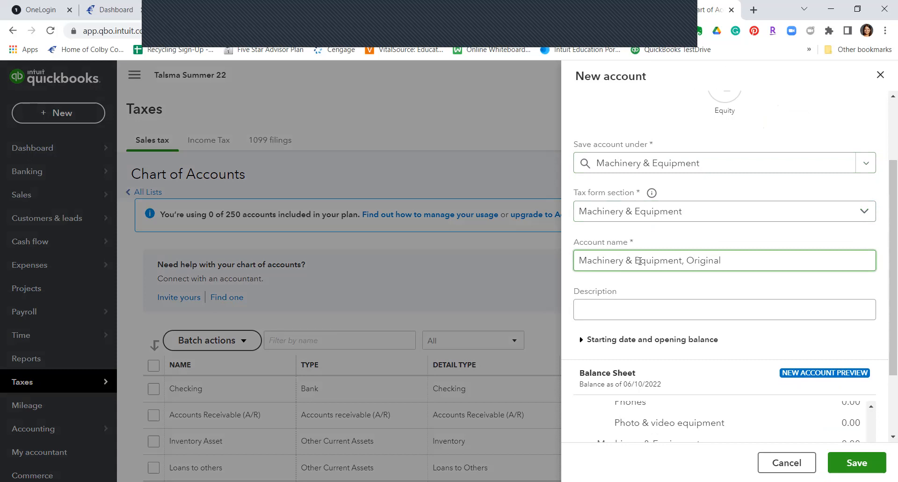
pyautogui.write(' Cost')
# Step: Give it a 15000 opening balance starting 5/31/2022 and save the subaccount
pyautogui.click(645, 341)
pyautogui.click(675, 389)
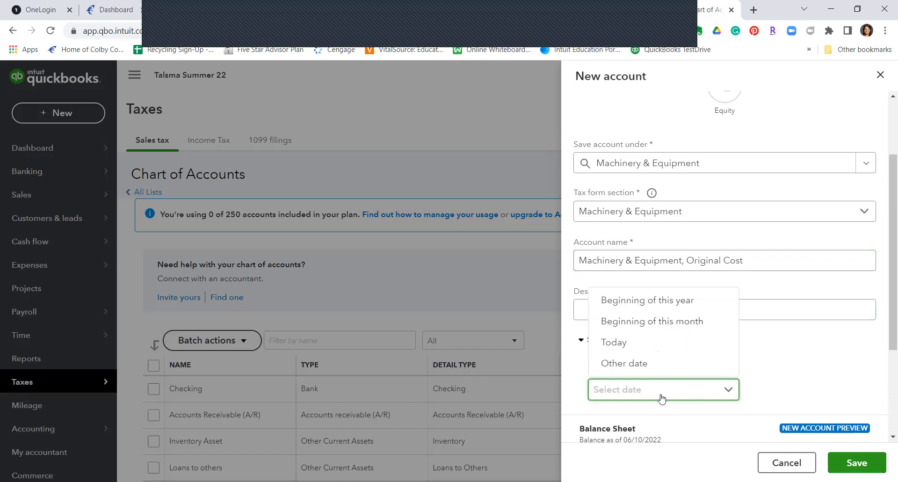
pyautogui.click(651, 372)
pyautogui.click(650, 419)
pyautogui.write('5/')
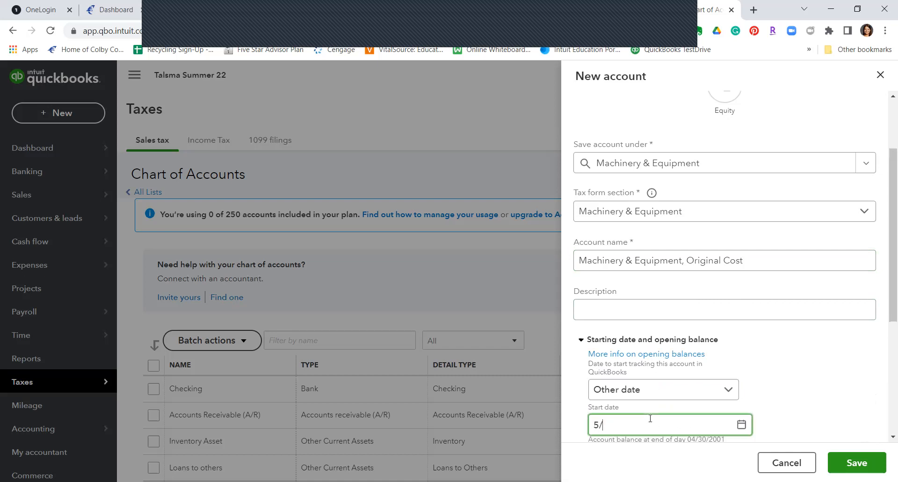
pyautogui.write('31/2022')
pyautogui.scroll(-3, 830, 423)
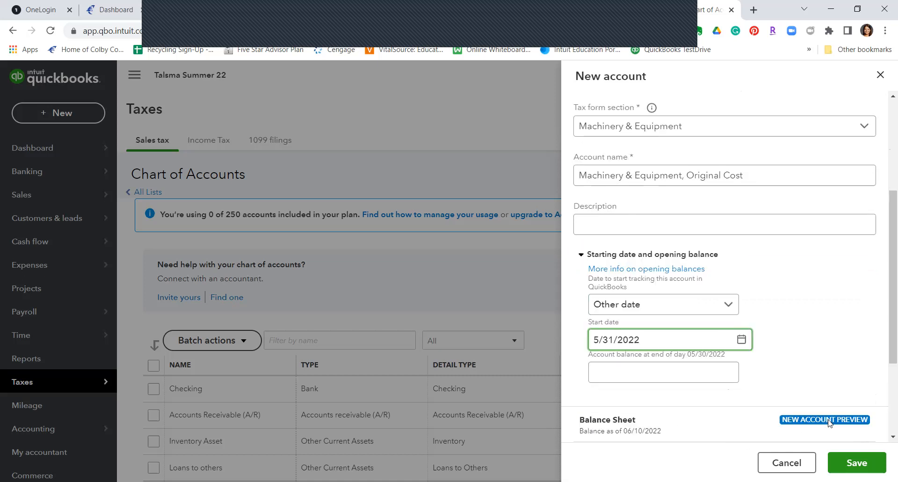
pyautogui.click(672, 342)
pyautogui.write('15000')
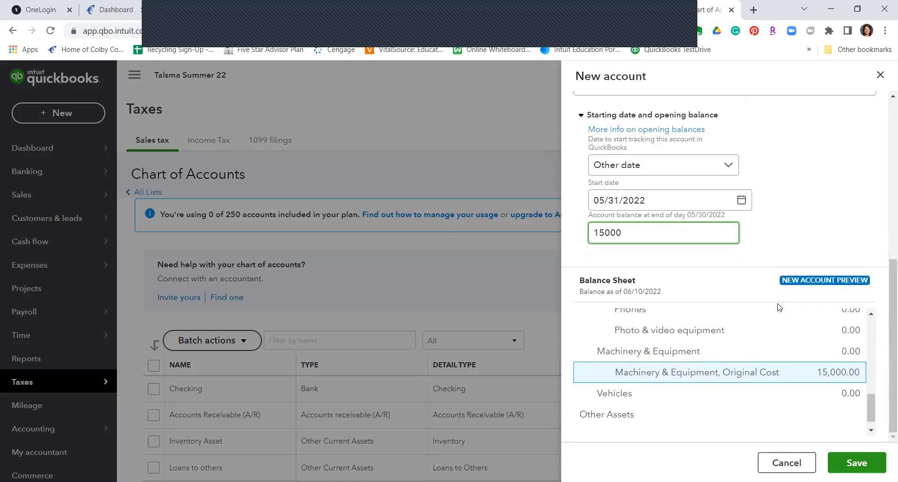
pyautogui.scroll(6, 778, 307)
pyautogui.click(857, 463)
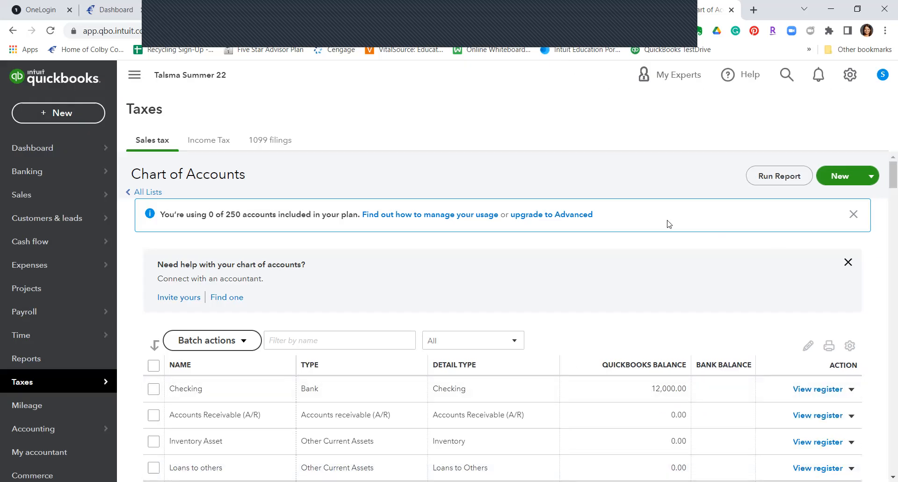
# Step: Start 'Machinery & Equipment, Accum. Depr.' under Machinery & Equipment with Accumulated Depreciation tax section
pyautogui.click(840, 182)
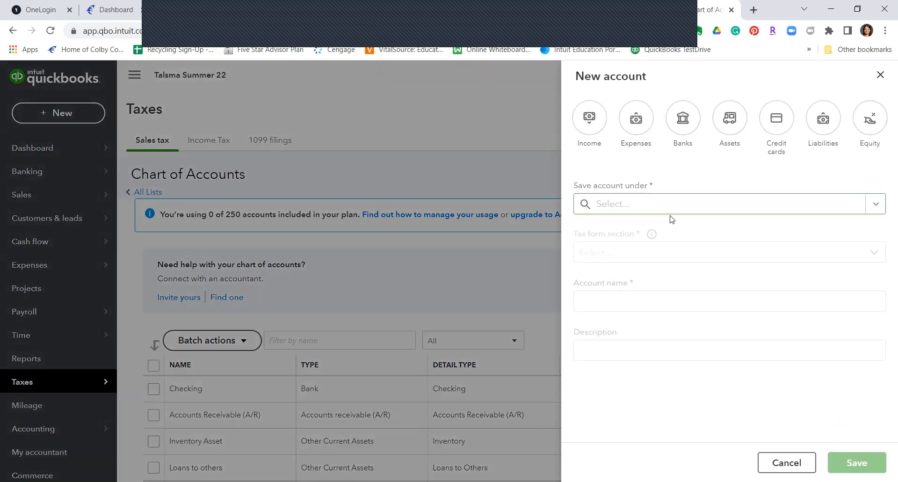
pyautogui.click(654, 211)
pyautogui.write('Mach')
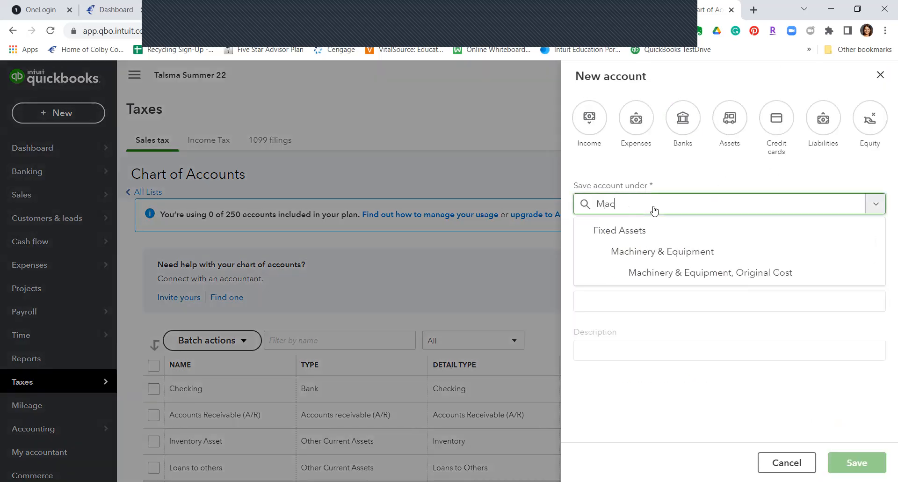
pyautogui.click(682, 261)
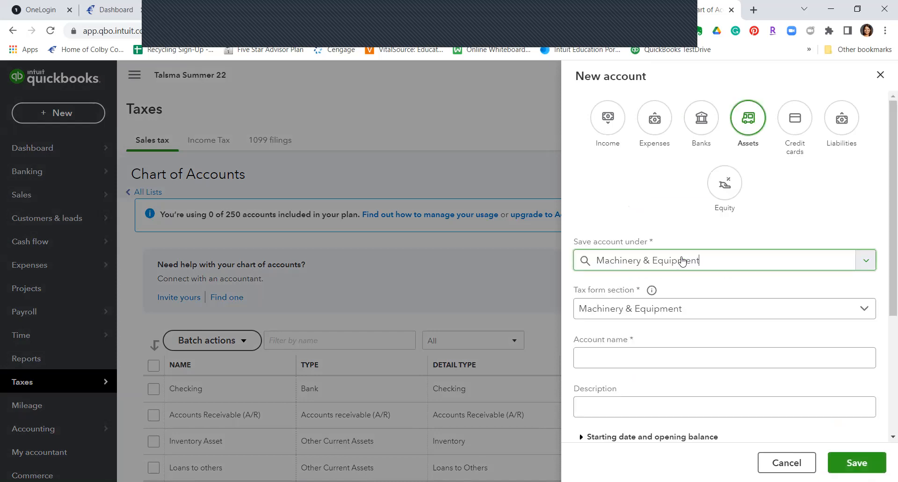
pyautogui.click(671, 358)
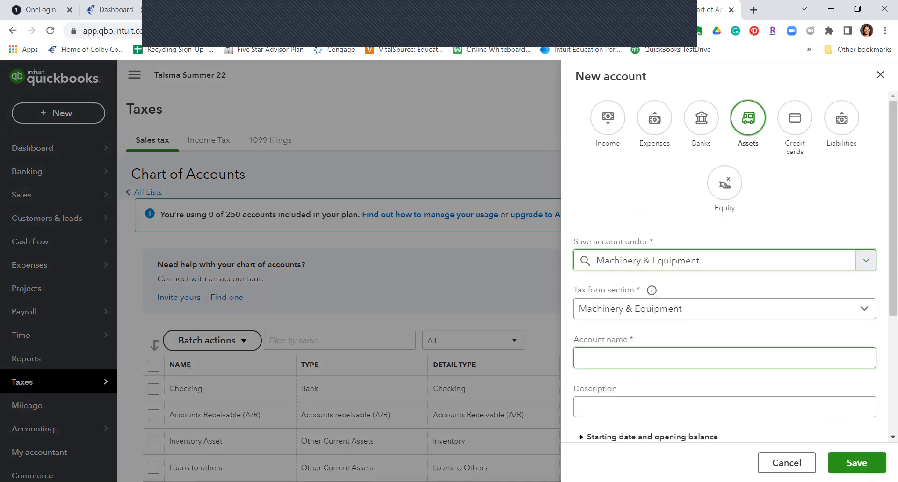
pyautogui.click(647, 309)
pyautogui.scroll(5, 682, 241)
pyautogui.scroll(2, 682, 241)
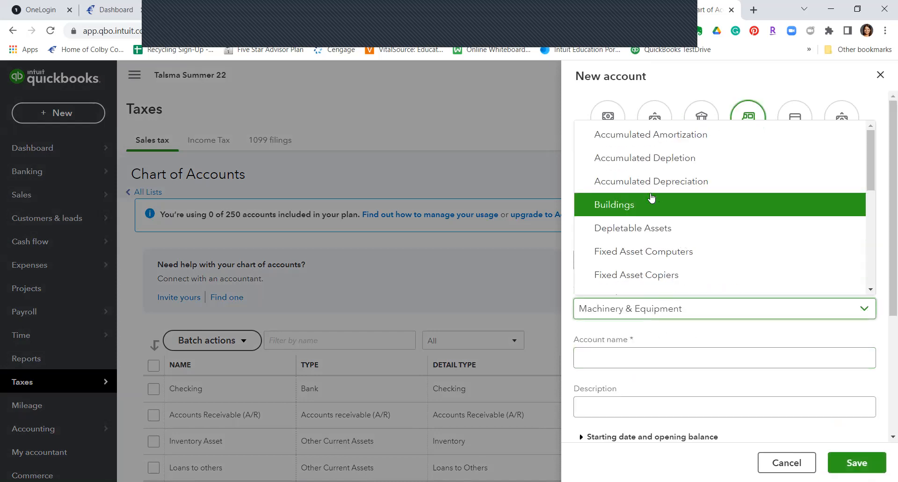
pyautogui.click(644, 182)
pyautogui.click(639, 353)
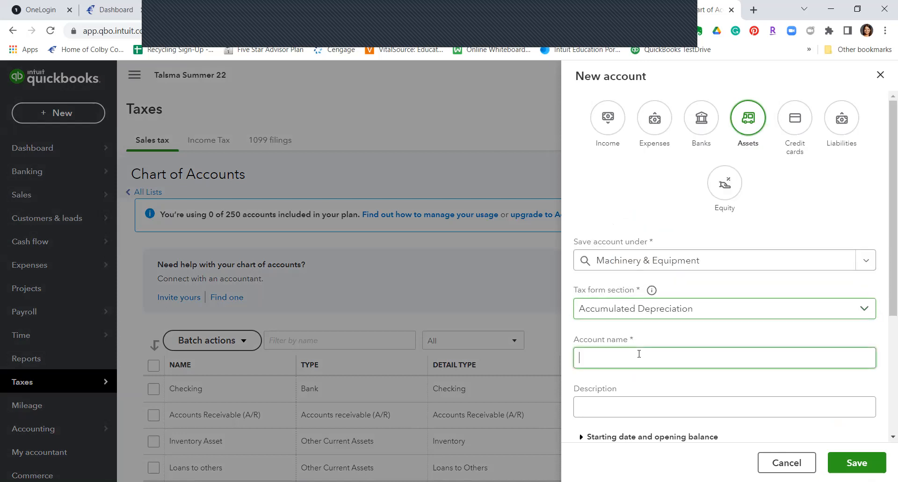
pyautogui.write('Ma')
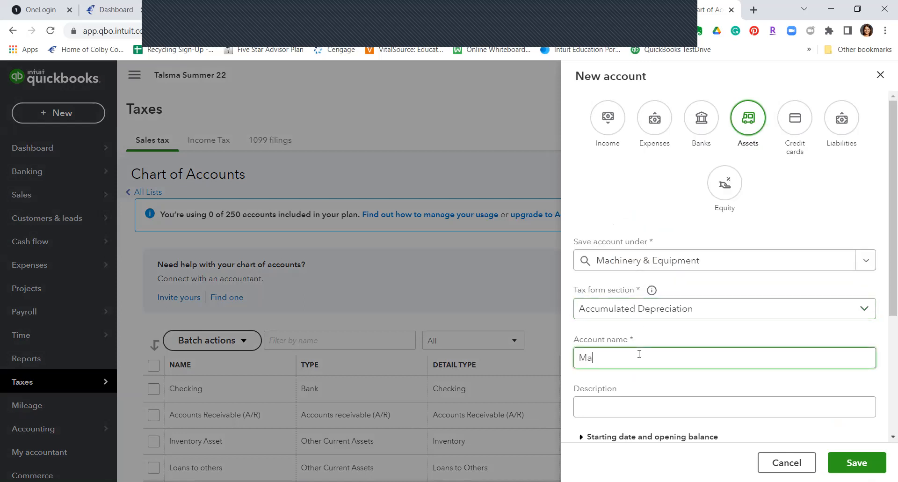
pyautogui.write('chinery & Equipment, Accum.')
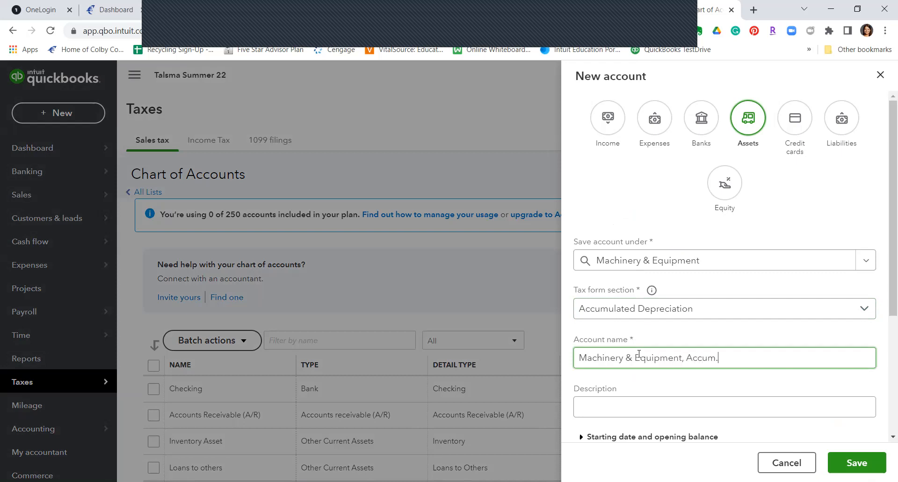
pyautogui.write(' Depr.')
# Step: Set its start date to 5/31/2022 with a 2000 opening balance
pyautogui.scroll(-2, 762, 397)
pyautogui.click(677, 356)
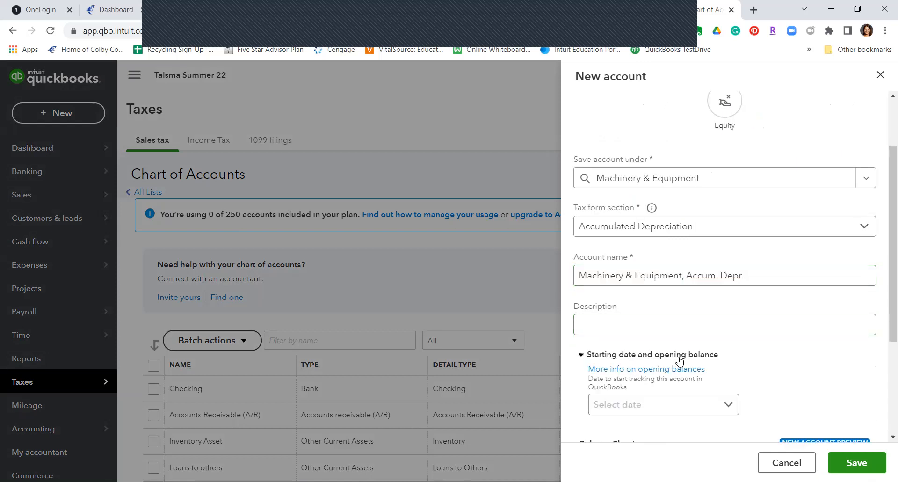
pyautogui.scroll(-2, 677, 358)
pyautogui.click(642, 306)
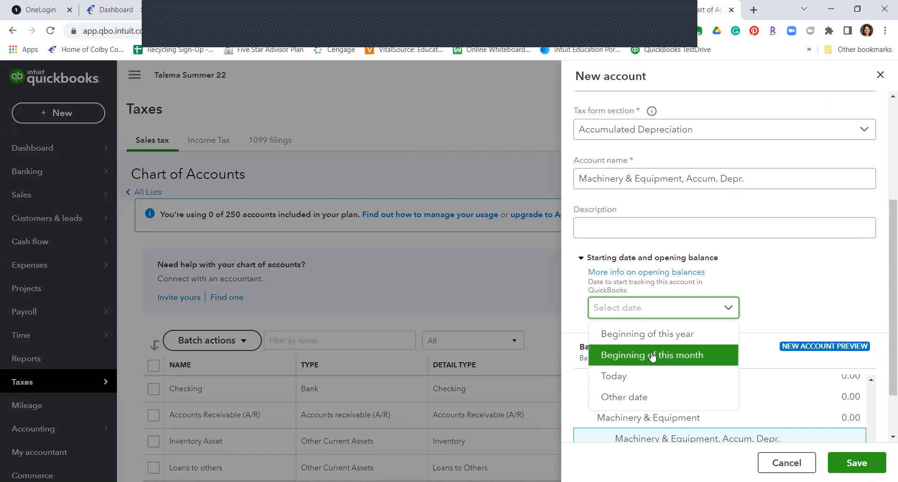
pyautogui.click(635, 394)
pyautogui.scroll(-1, 648, 386)
pyautogui.click(638, 291)
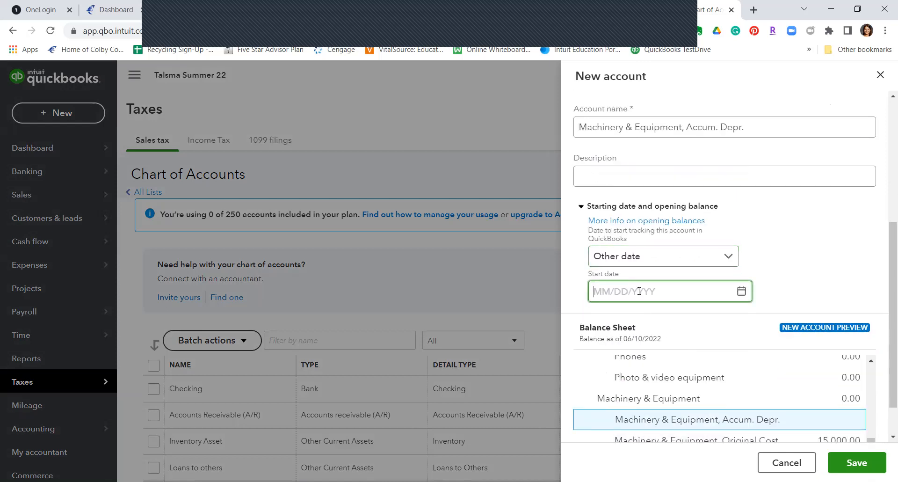
pyautogui.write('5/31/2022')
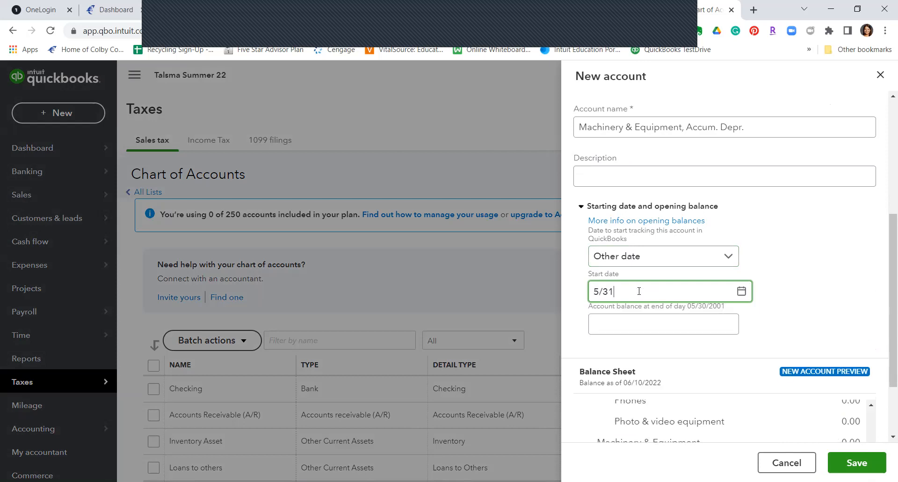
pyautogui.click(662, 330)
pyautogui.write('2000')
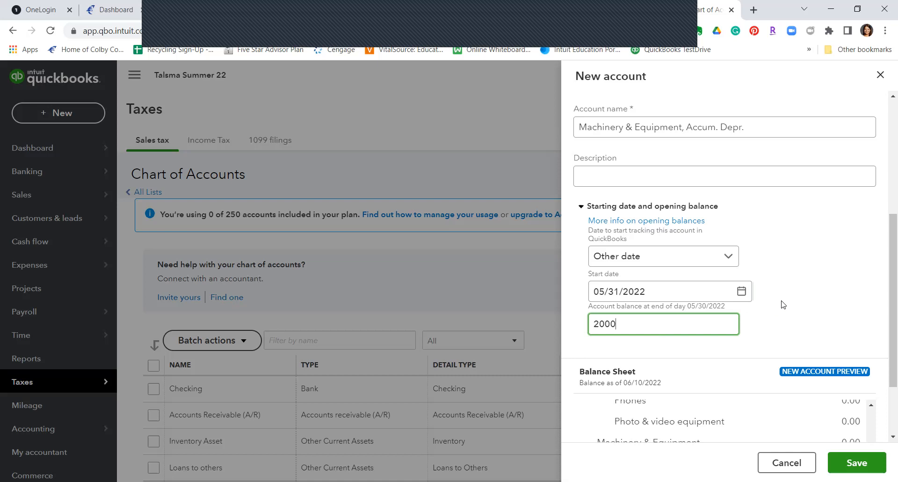
pyautogui.scroll(4, 784, 304)
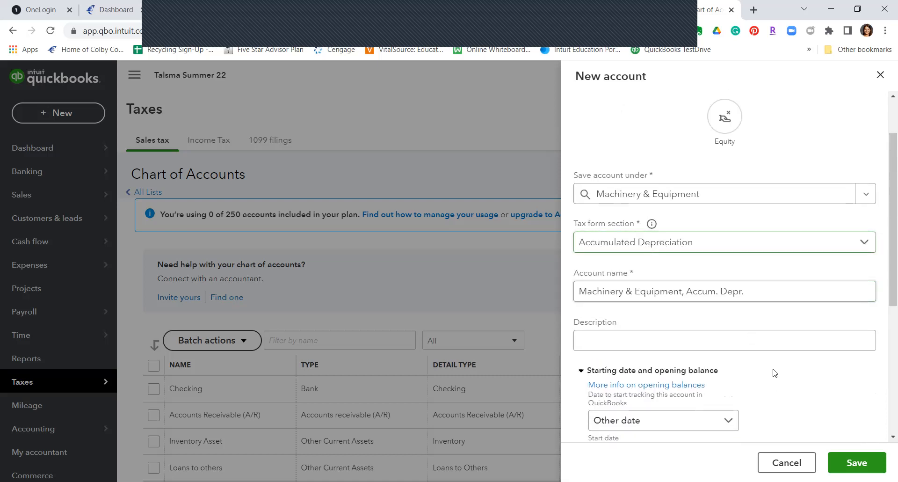
pyautogui.scroll(-4, 726, 388)
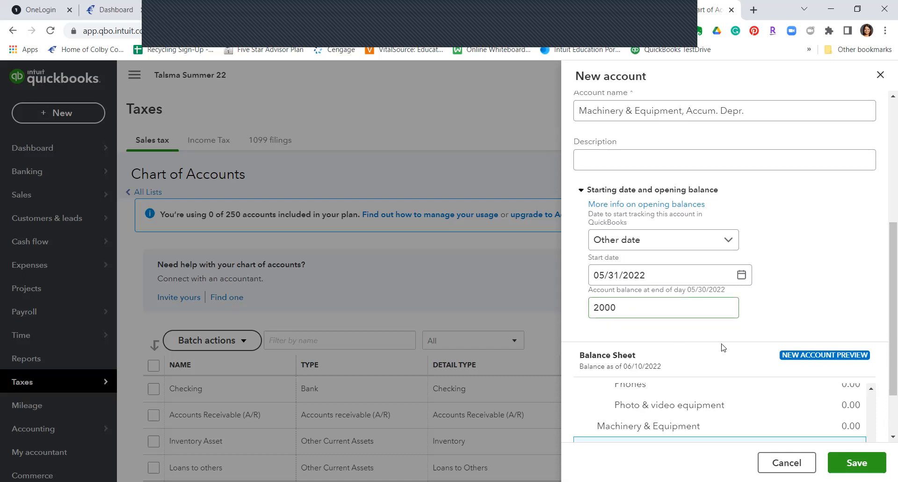
pyautogui.scroll(-2, 748, 346)
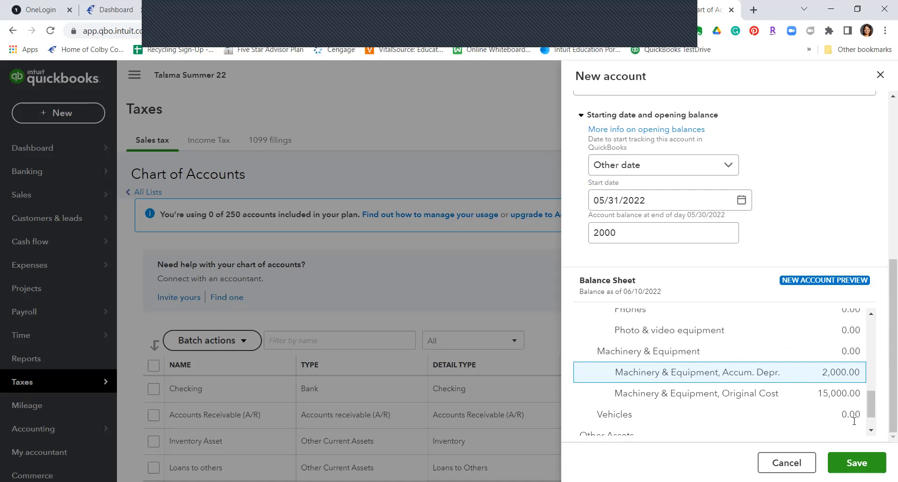
# Step: Save the Accum. Depr. subaccount and check Machinery & Equipment now totals 13,000.00
pyautogui.click(862, 464)
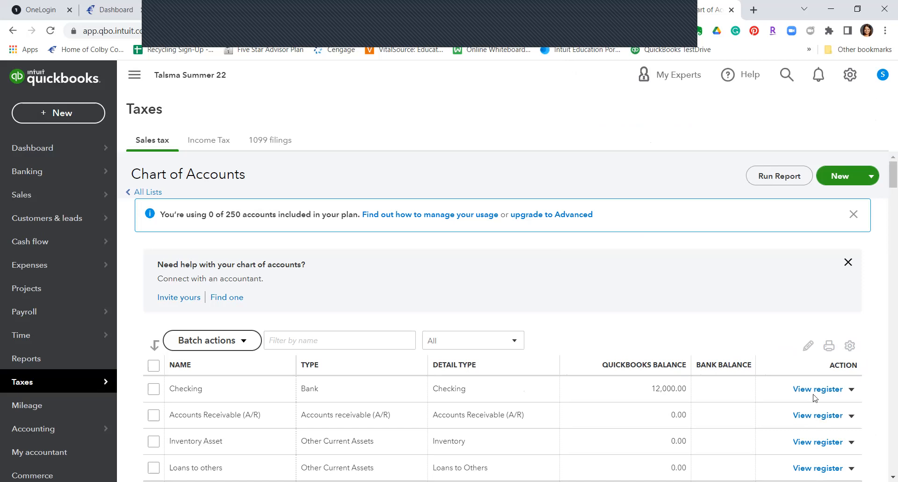
pyautogui.scroll(-1, 749, 367)
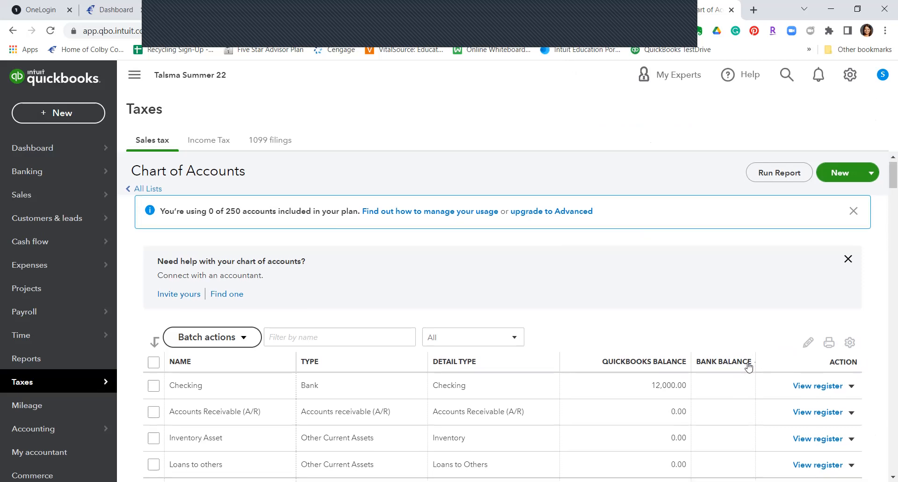
pyautogui.scroll(-6, 749, 367)
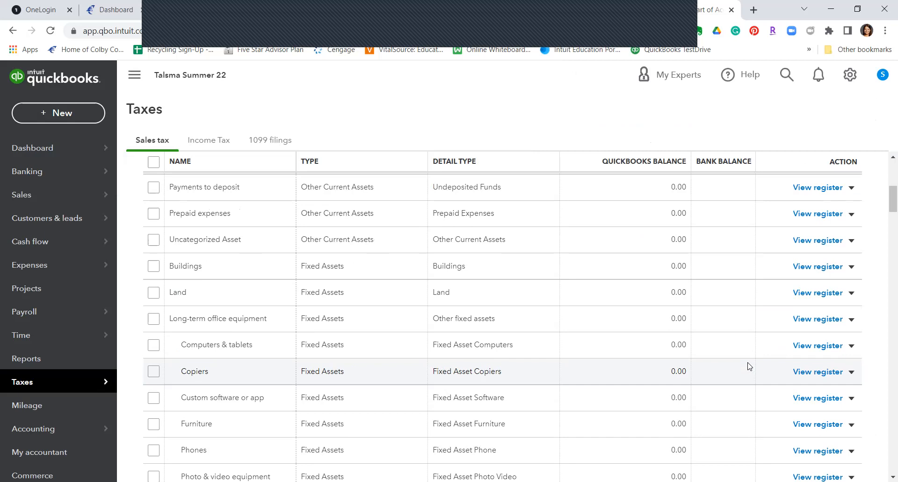
pyautogui.scroll(-5, 749, 367)
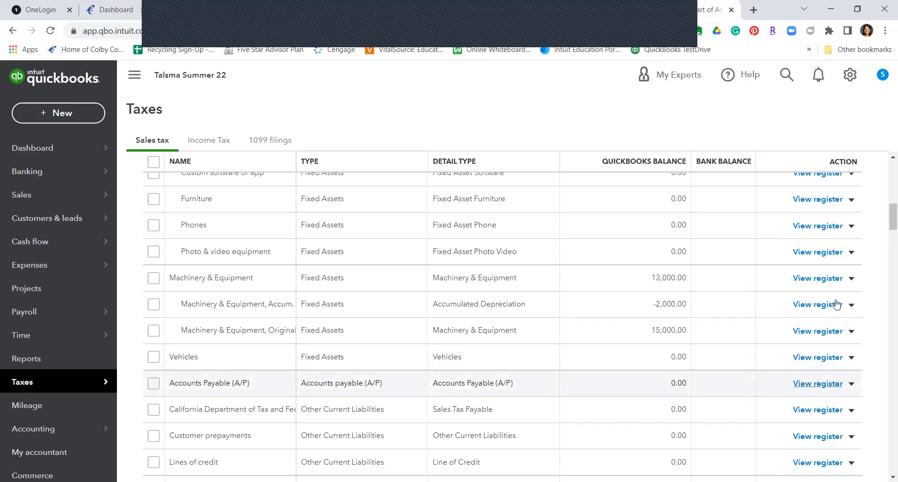
pyautogui.scroll(10, 834, 304)
# Step: Start a 'Notes Payable' account under Long Term Liabilities with Notes Payable tax form section
pyautogui.click(844, 180)
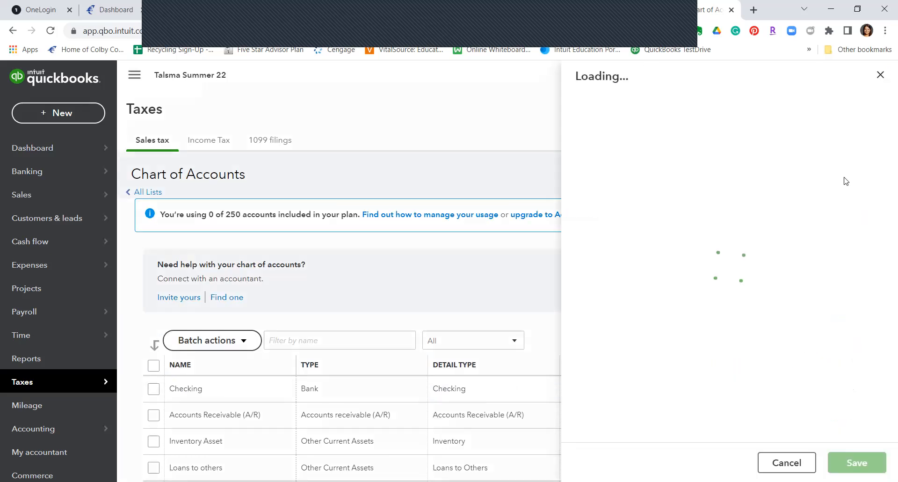
pyautogui.click(650, 213)
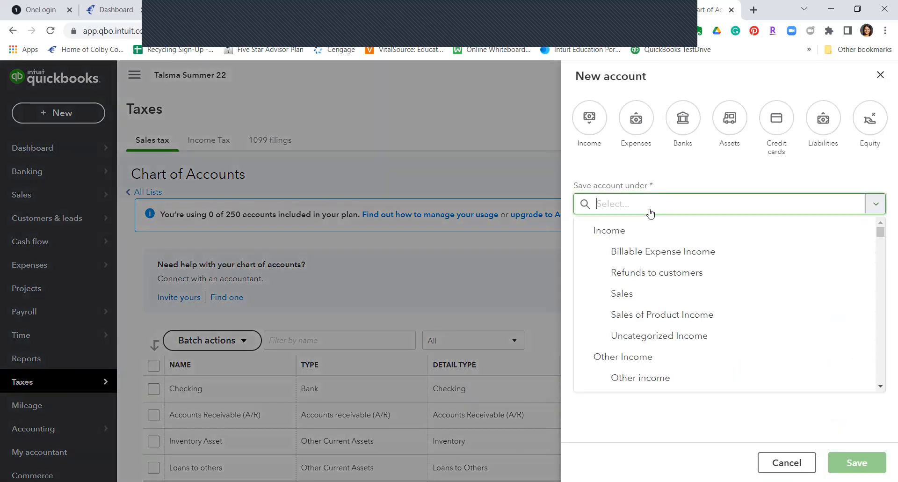
pyautogui.write('Lo')
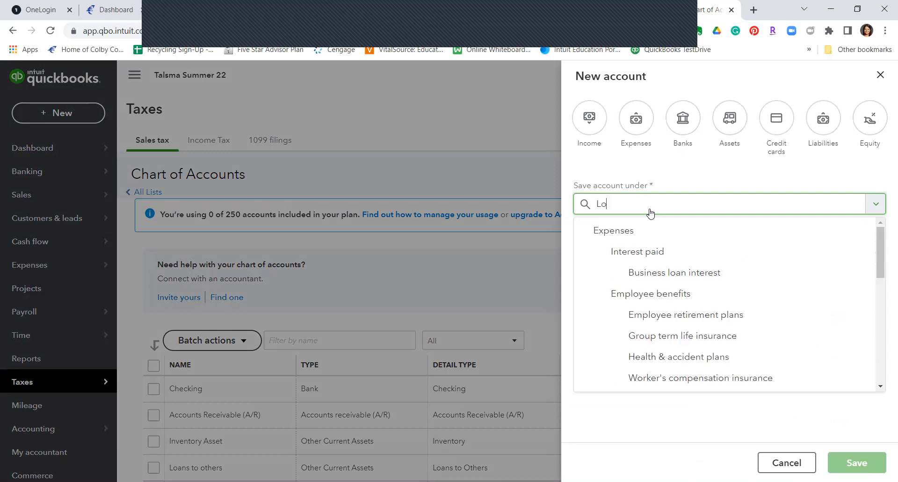
pyautogui.write('ng')
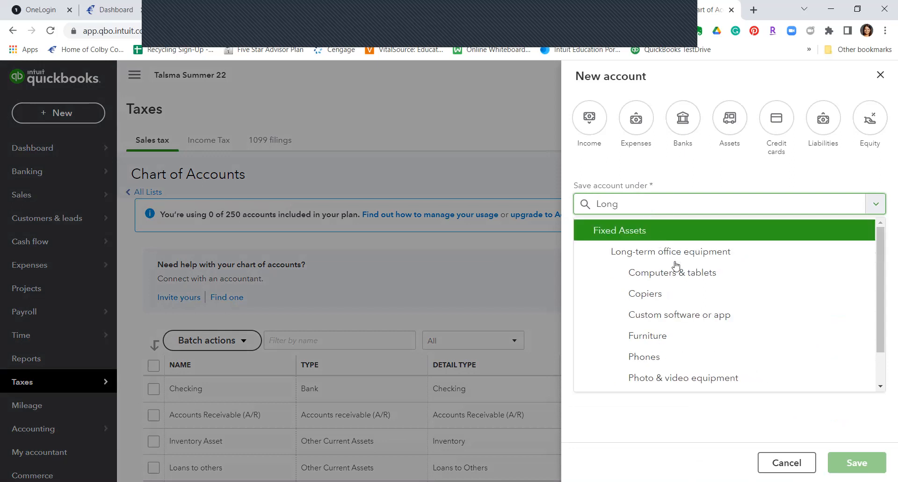
pyautogui.scroll(-1, 693, 307)
pyautogui.click(654, 357)
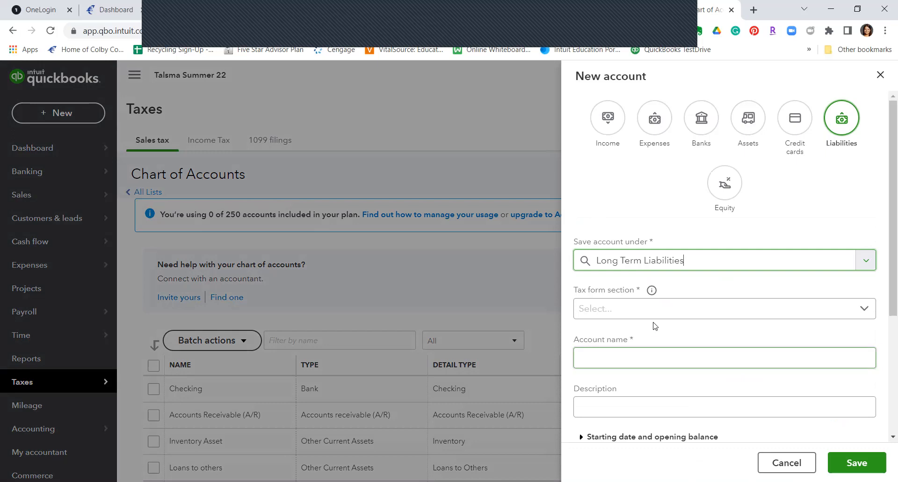
pyautogui.click(634, 307)
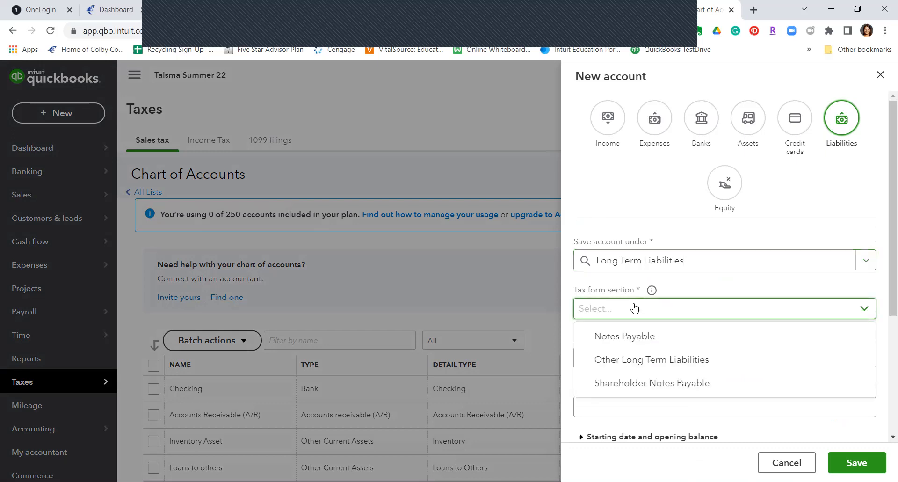
pyautogui.click(633, 334)
pyautogui.click(629, 354)
pyautogui.write('N')
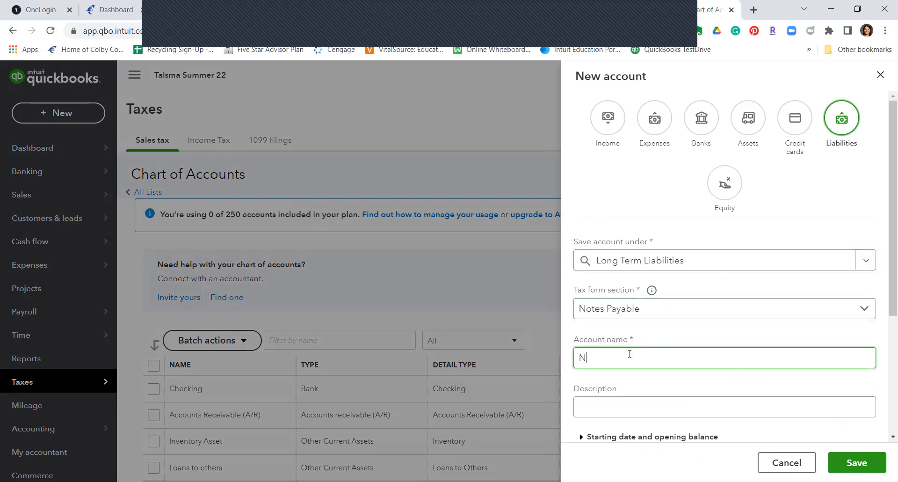
pyautogui.write('otes Payable')
# Step: Give it a 23000 opening balance starting 5/31/2022 and save it
pyautogui.scroll(-4, 629, 354)
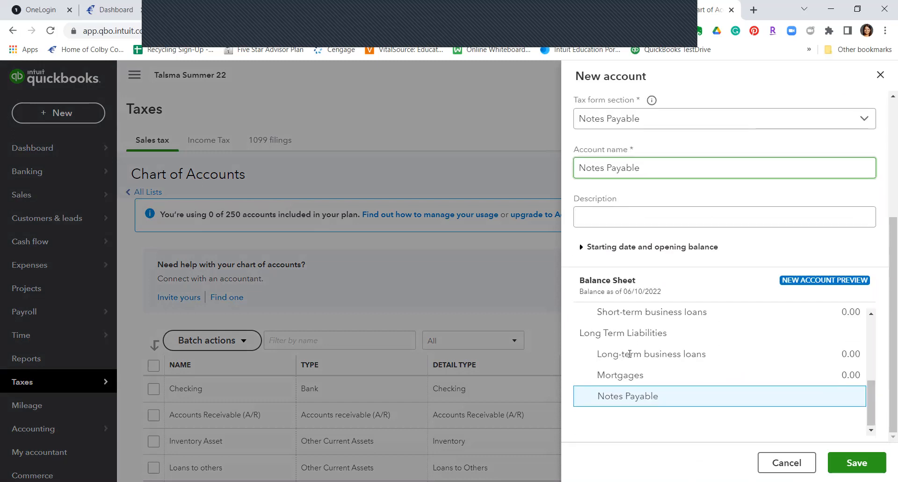
pyautogui.click(606, 246)
pyautogui.click(651, 298)
pyautogui.click(624, 385)
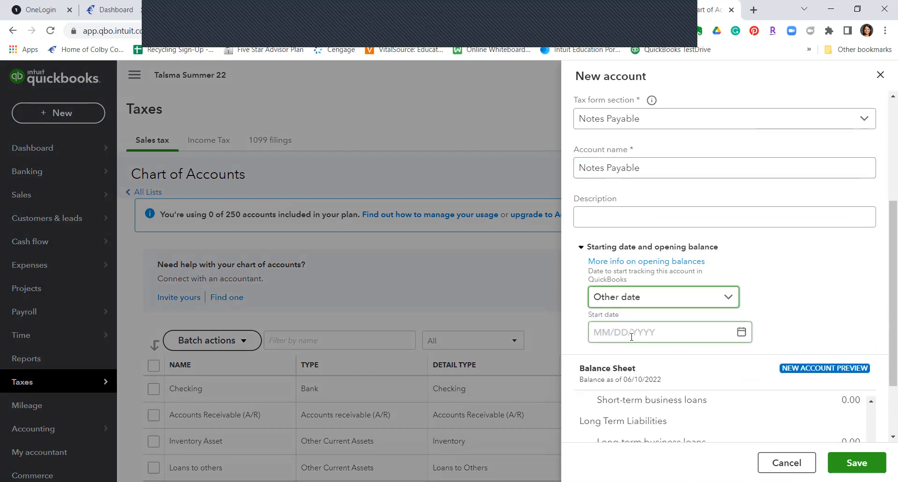
pyautogui.click(631, 331)
pyautogui.write('5/31/2022')
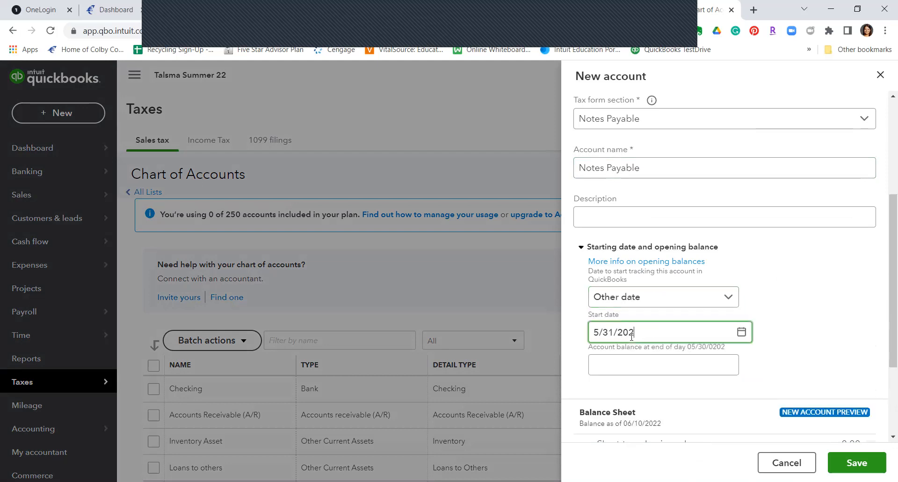
pyautogui.click(638, 361)
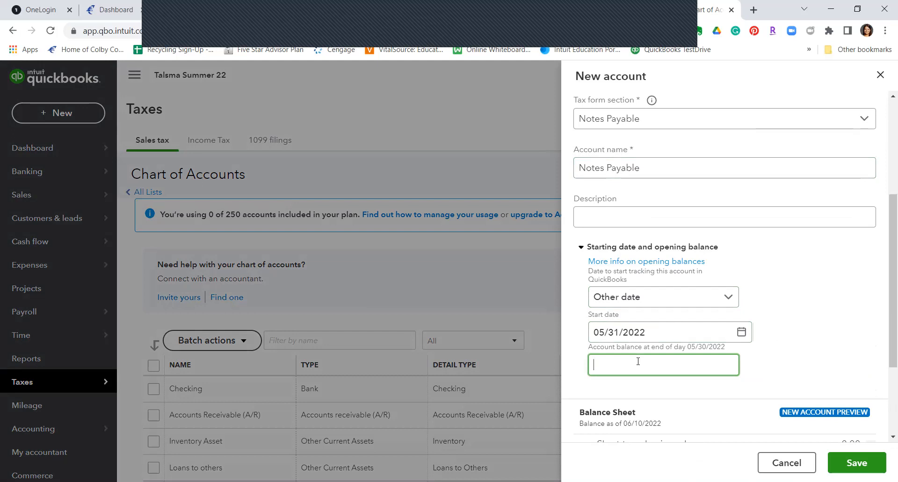
pyautogui.write('23000')
pyautogui.scroll(-1, 743, 349)
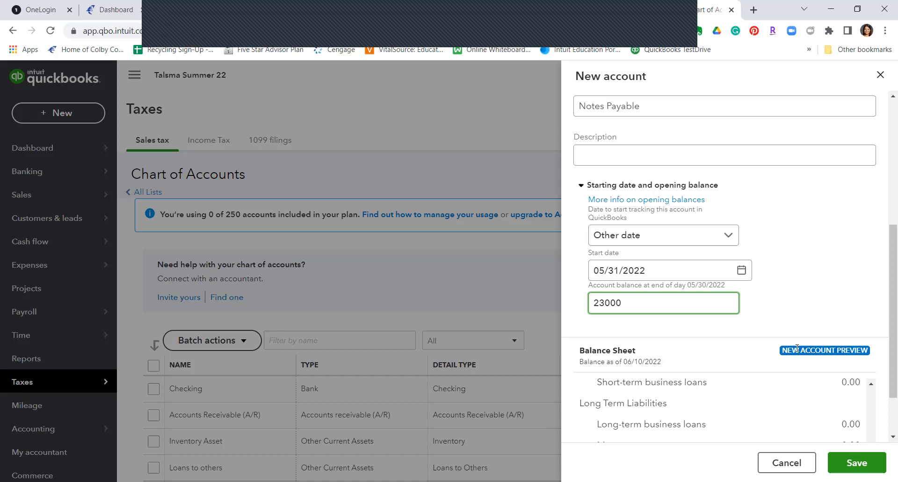
pyautogui.scroll(4, 775, 294)
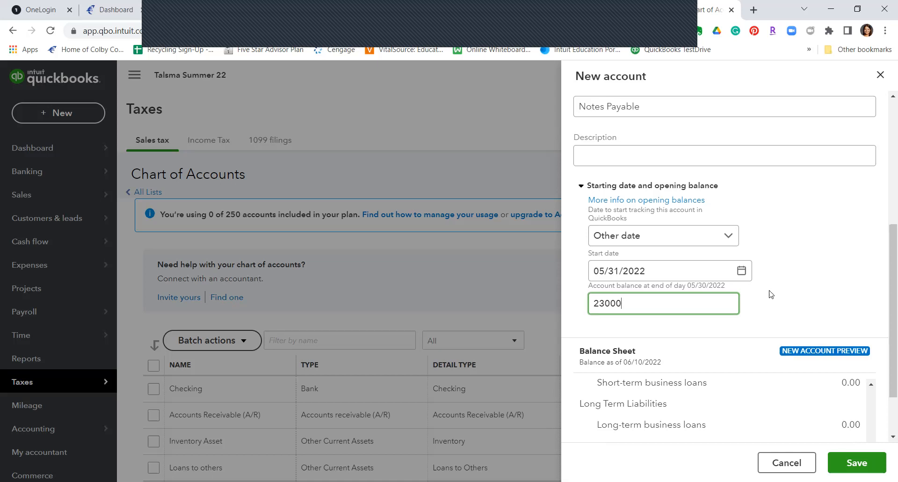
pyautogui.click(738, 224)
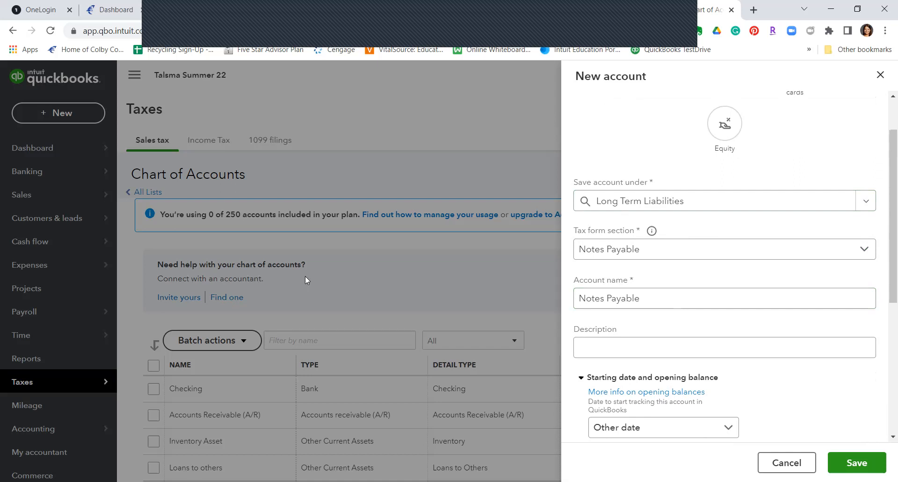
pyautogui.click(859, 457)
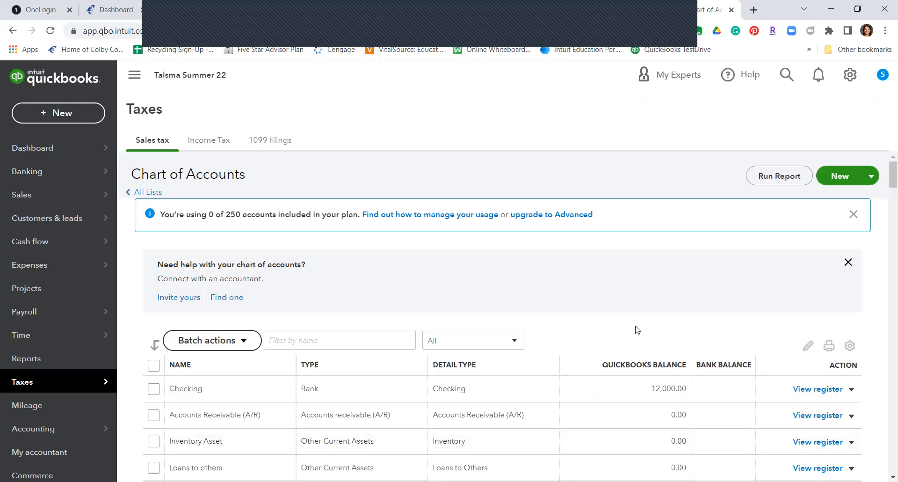
# Step: Save an account under Equity named 'Owner's Eaquity' with Owner's Equity tax form section
pyautogui.click(837, 181)
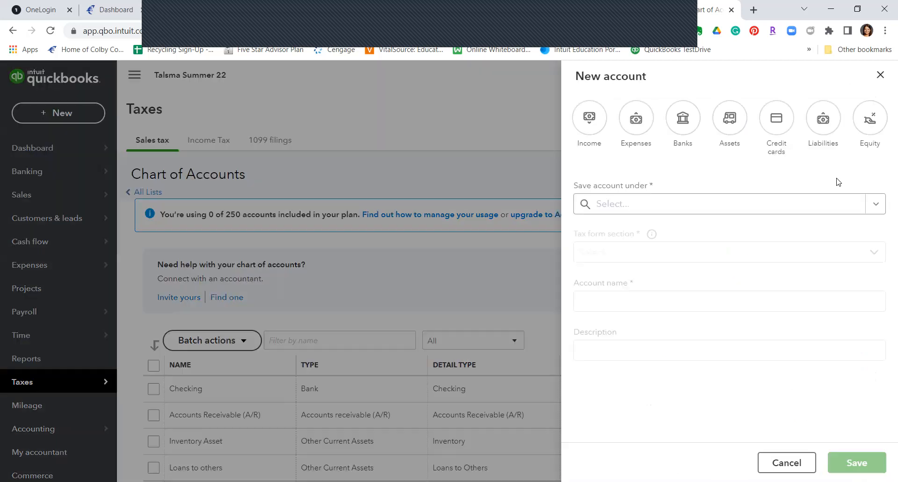
pyautogui.click(692, 203)
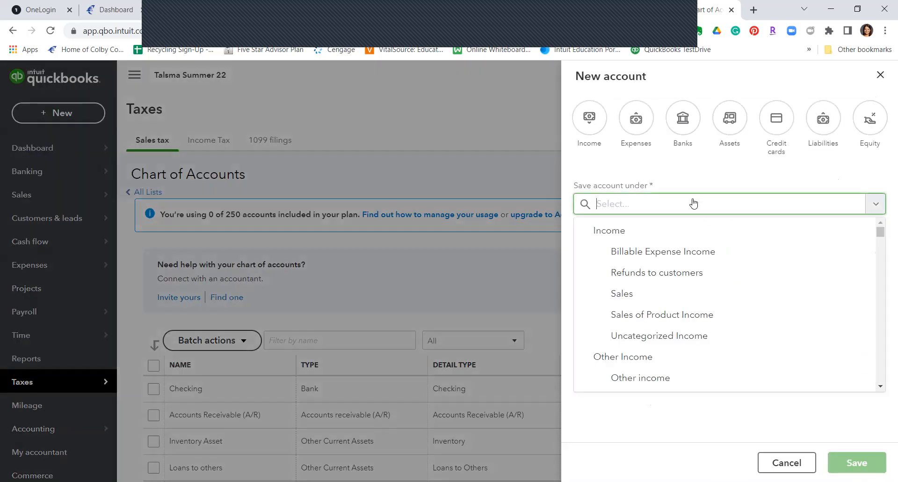
pyautogui.write('Eq')
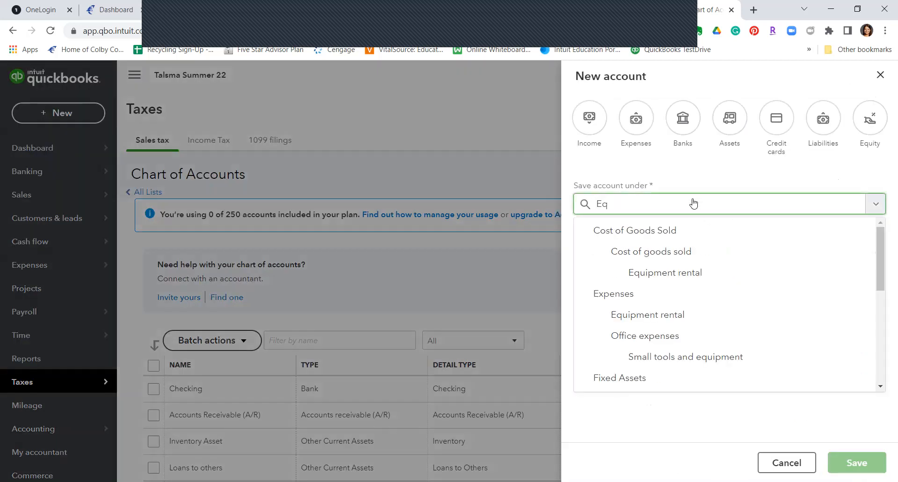
pyautogui.write('u')
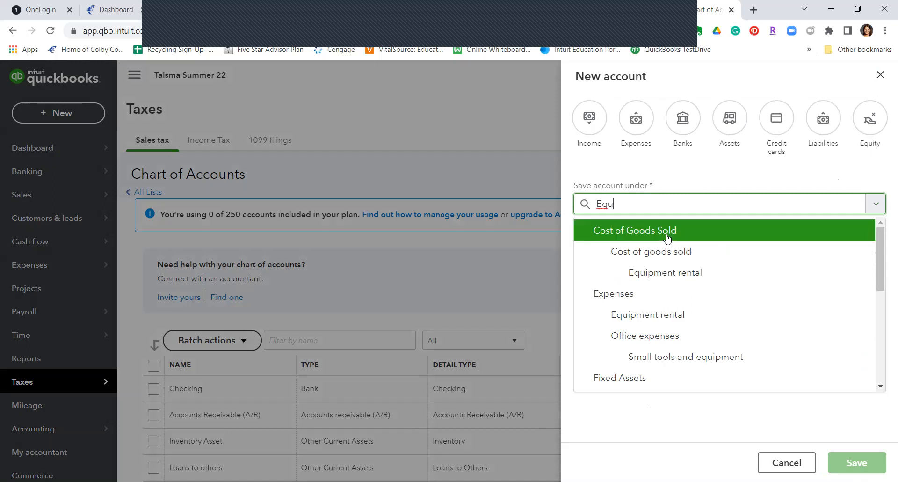
pyautogui.write('i')
pyautogui.scroll(-5, 647, 354)
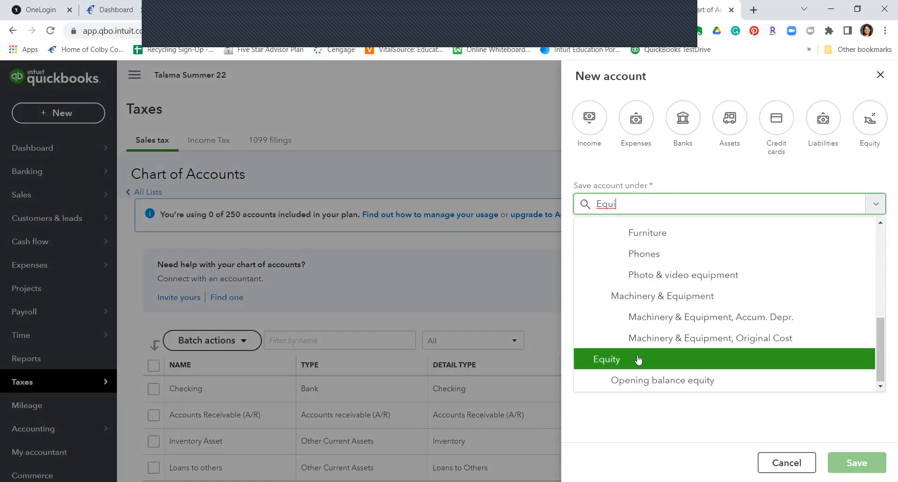
pyautogui.click(639, 359)
pyautogui.click(618, 312)
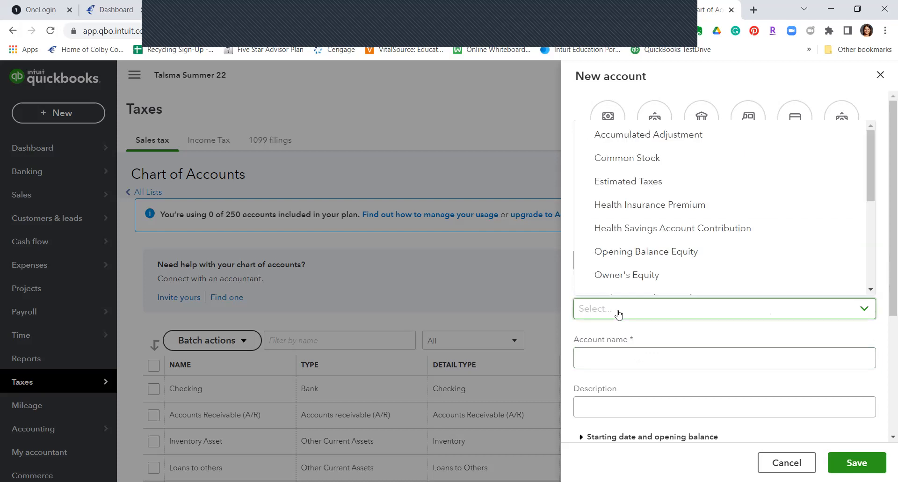
pyautogui.click(650, 275)
pyautogui.click(645, 363)
pyautogui.write("Owner's Eaquity")
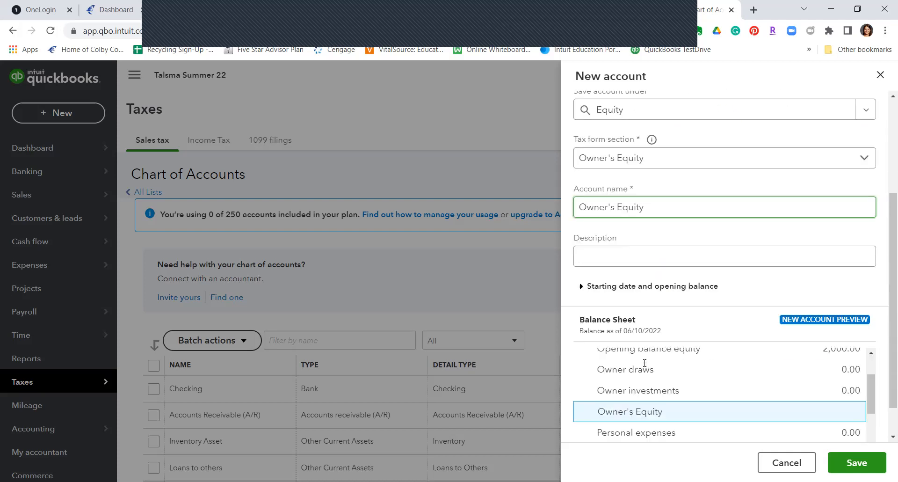
pyautogui.scroll(-1, 645, 363)
pyautogui.scroll(-3, 644, 363)
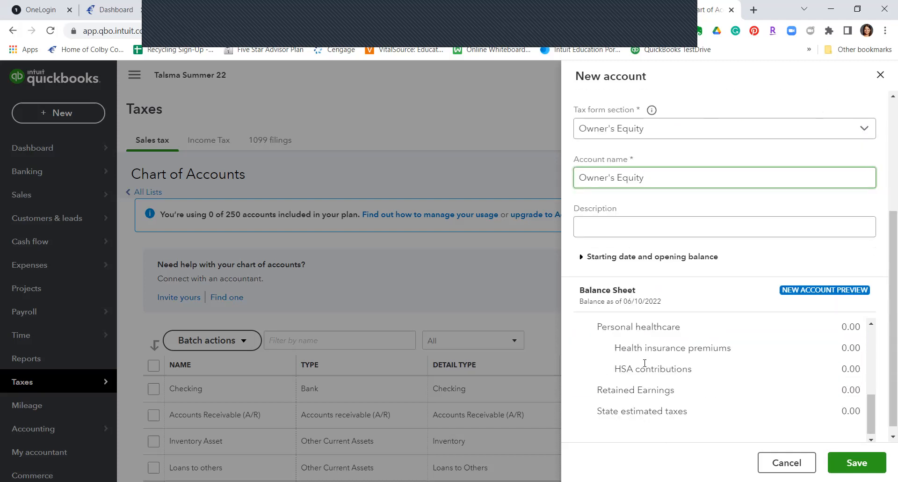
pyautogui.click(852, 463)
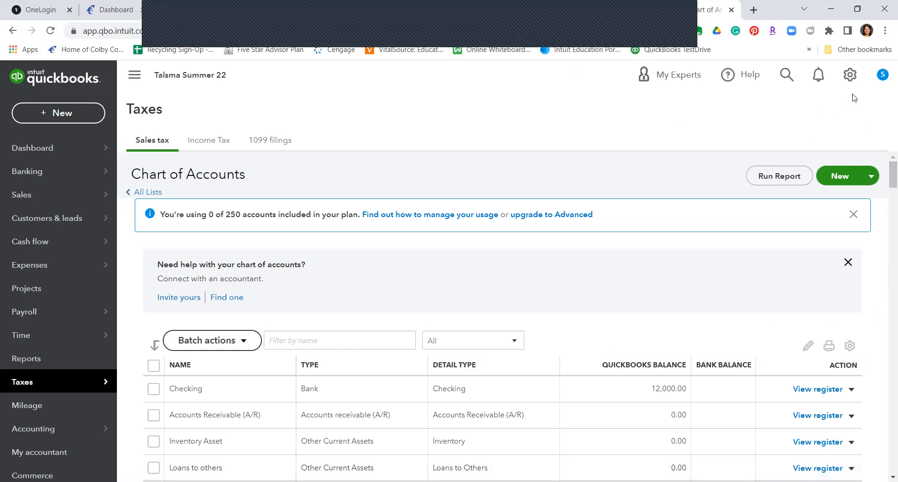
# Step: Go to the Products and Services list from the gear menu's Lists
pyautogui.click(850, 76)
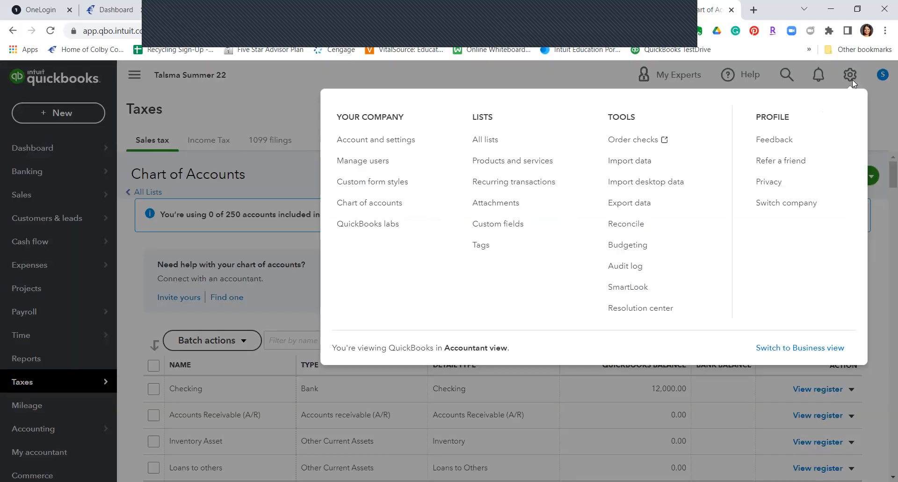
pyautogui.click(546, 162)
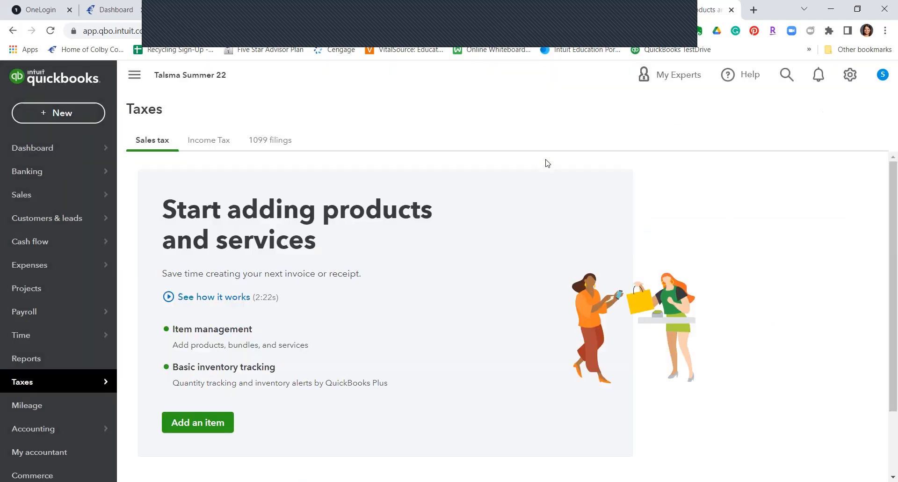